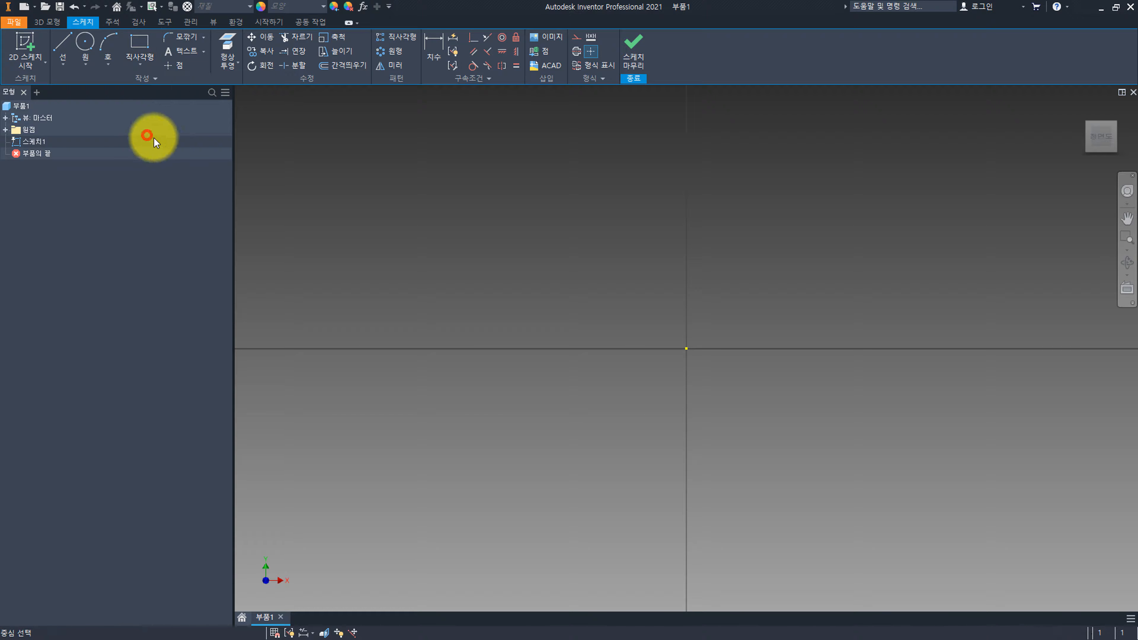
# Draw a center rectangle about 16.5 mm wide centred on the sketch origin.
pyautogui.click(685, 348)
pyautogui.click(811, 433)
pyautogui.press('Escape')
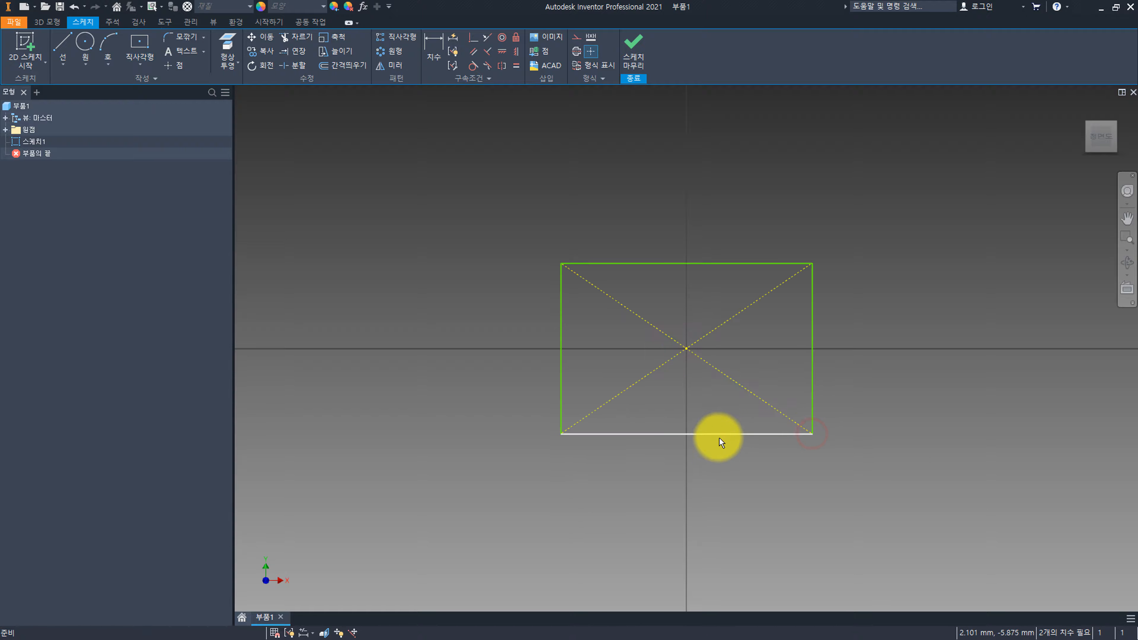
# Dimension the rectangle to 120 mm wide and 70 mm high.
pyautogui.press('d')
pyautogui.click(717, 434)
pyautogui.click(715, 464)
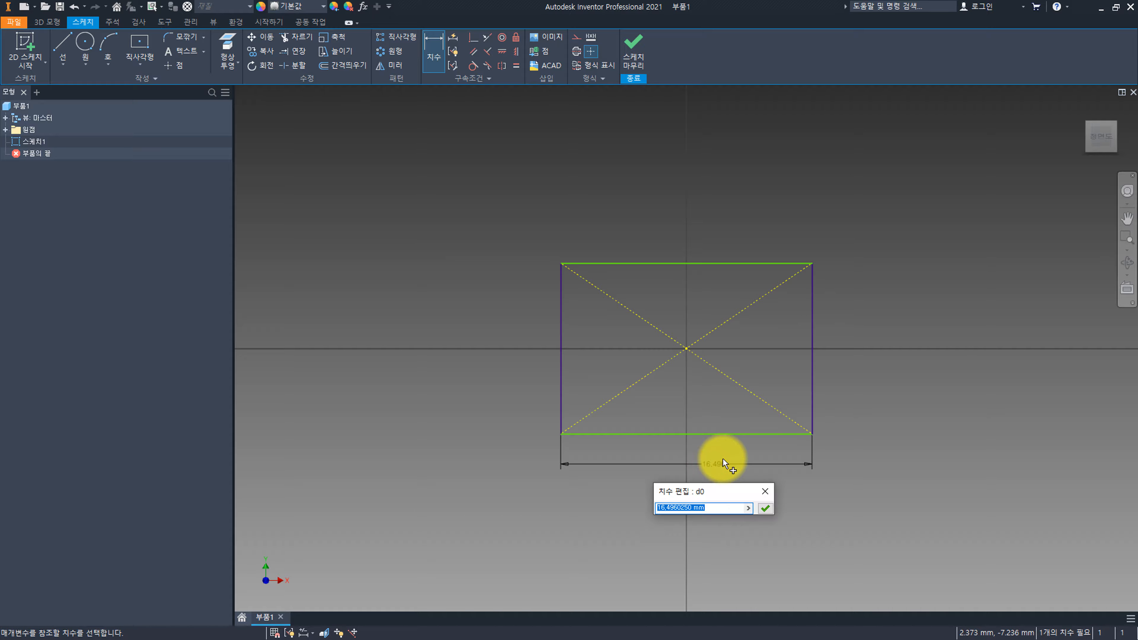
pyautogui.write('120')
pyautogui.press('Return')
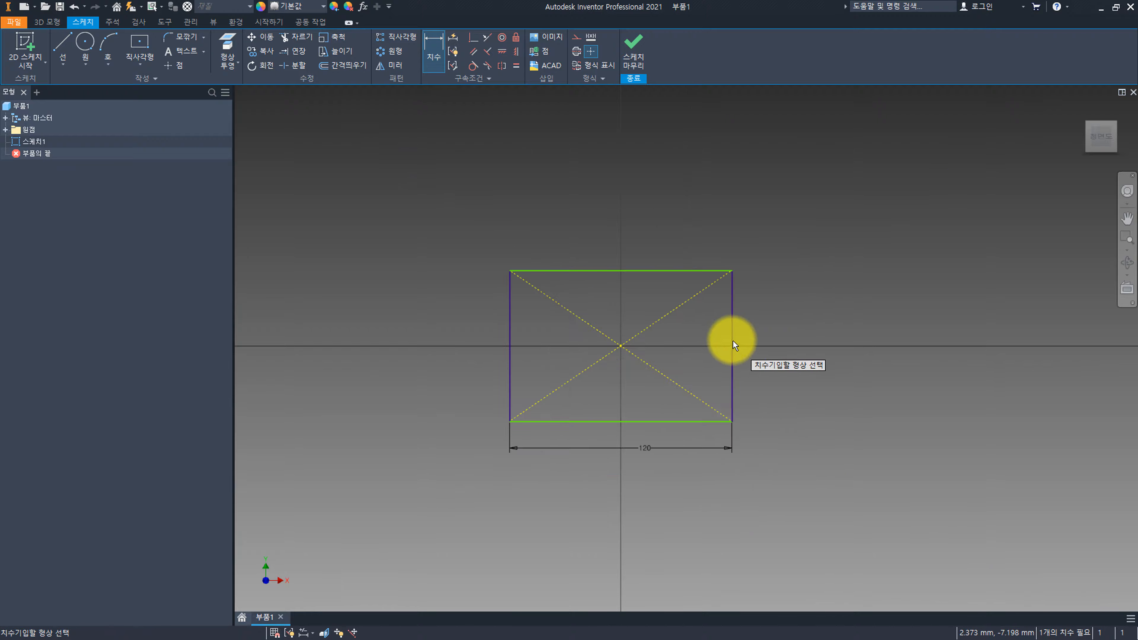
pyautogui.click(731, 339)
pyautogui.click(773, 336)
pyautogui.write('70')
pyautogui.press('Return')
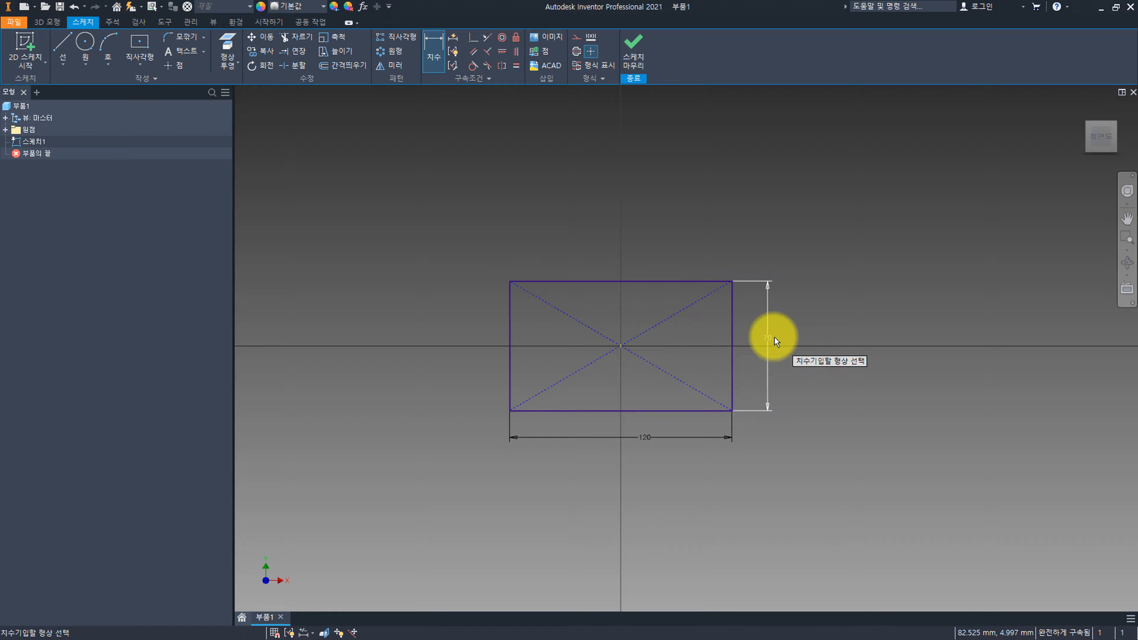
# Finish the sketch and extrude the rectangle 10 mm to form the base plate.
pyautogui.click(632, 45)
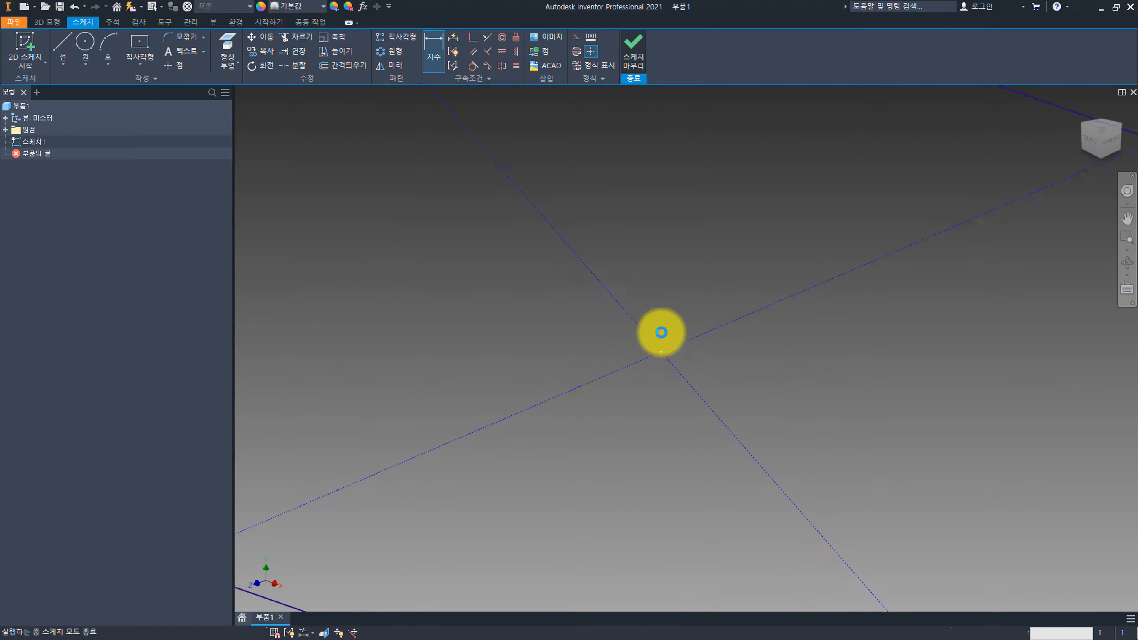
pyautogui.click(63, 44)
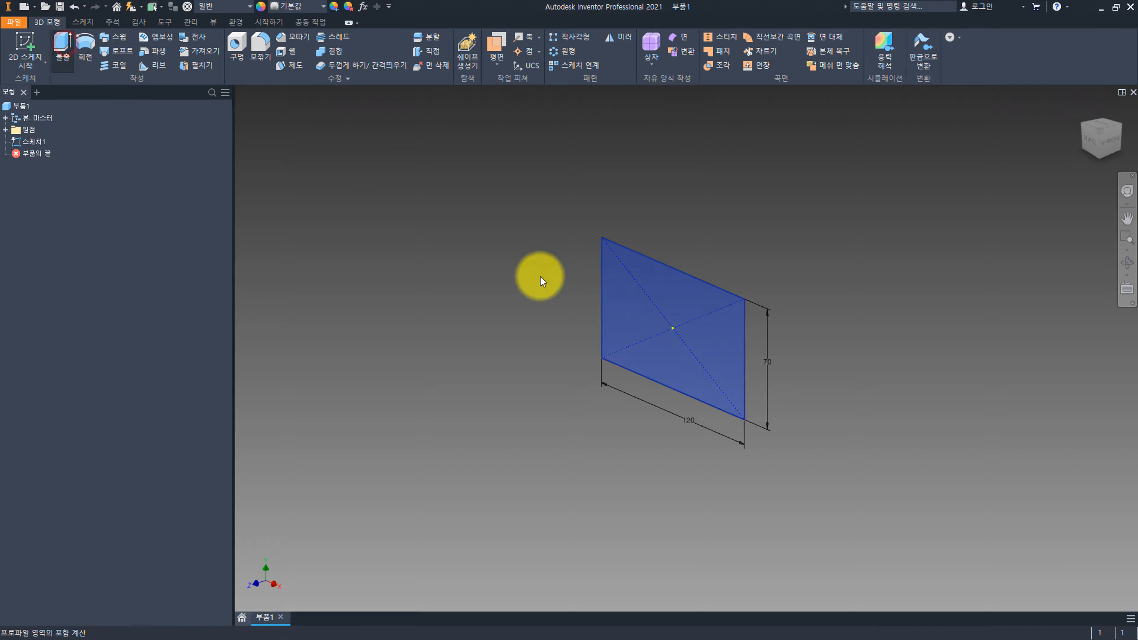
pyautogui.moveTo(306, 287); pyautogui.dragTo(423, 256)
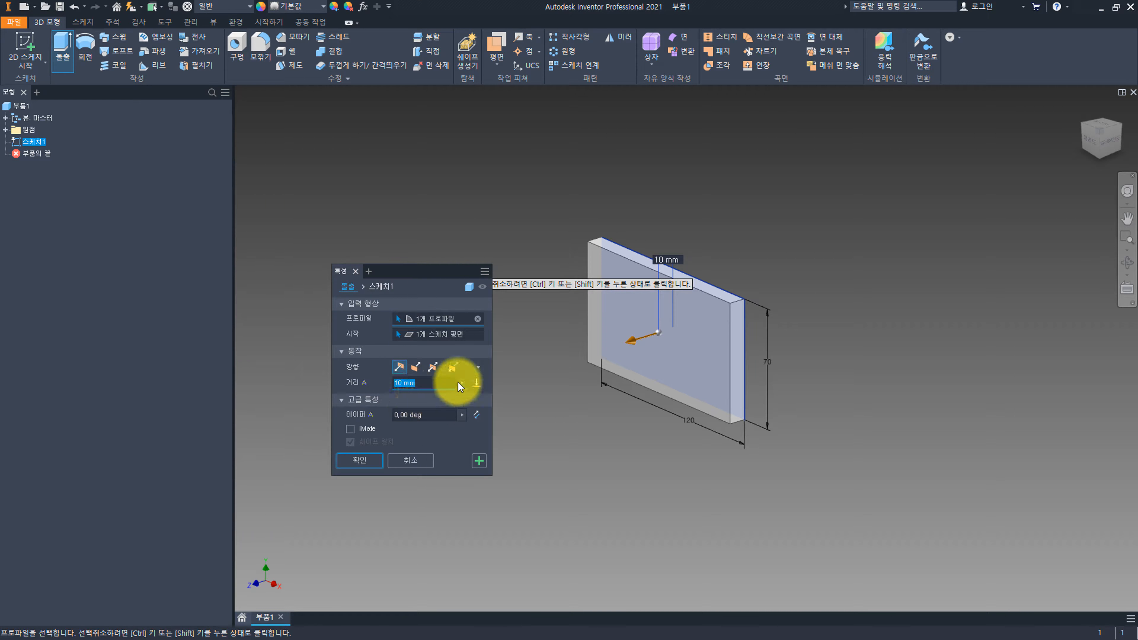
pyautogui.press('Return')
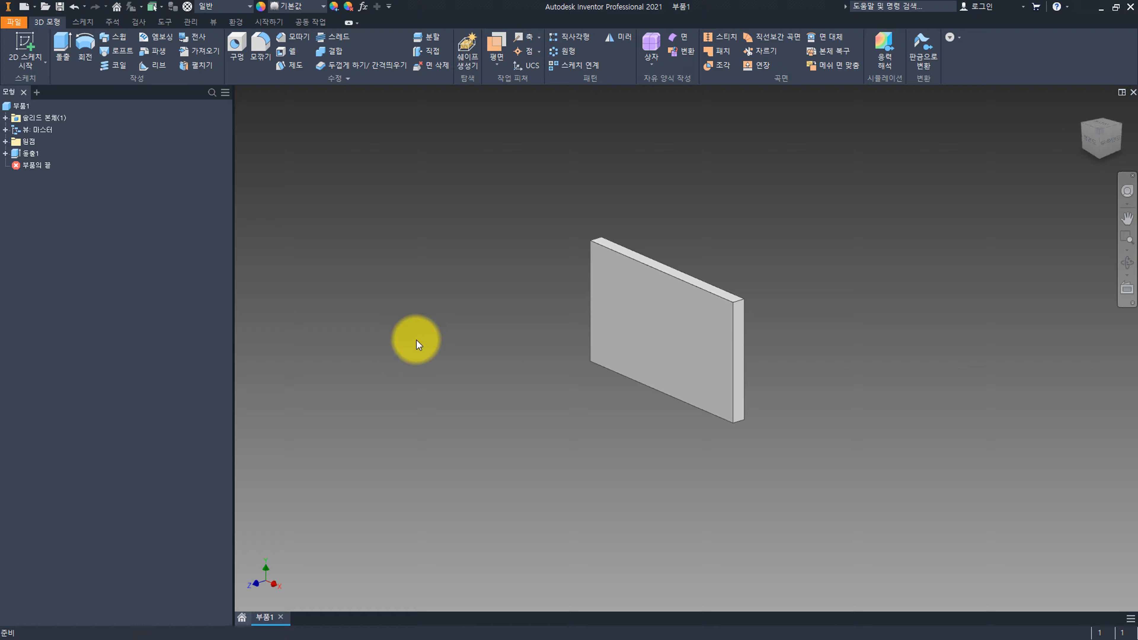
# Start a new sketch on the XZ origin plane through the plate.
pyautogui.keyDown('shift'); pyautogui.moveTo(447, 255); pyautogui.dragTo(535, 208, button='middle'); pyautogui.keyUp('shift')
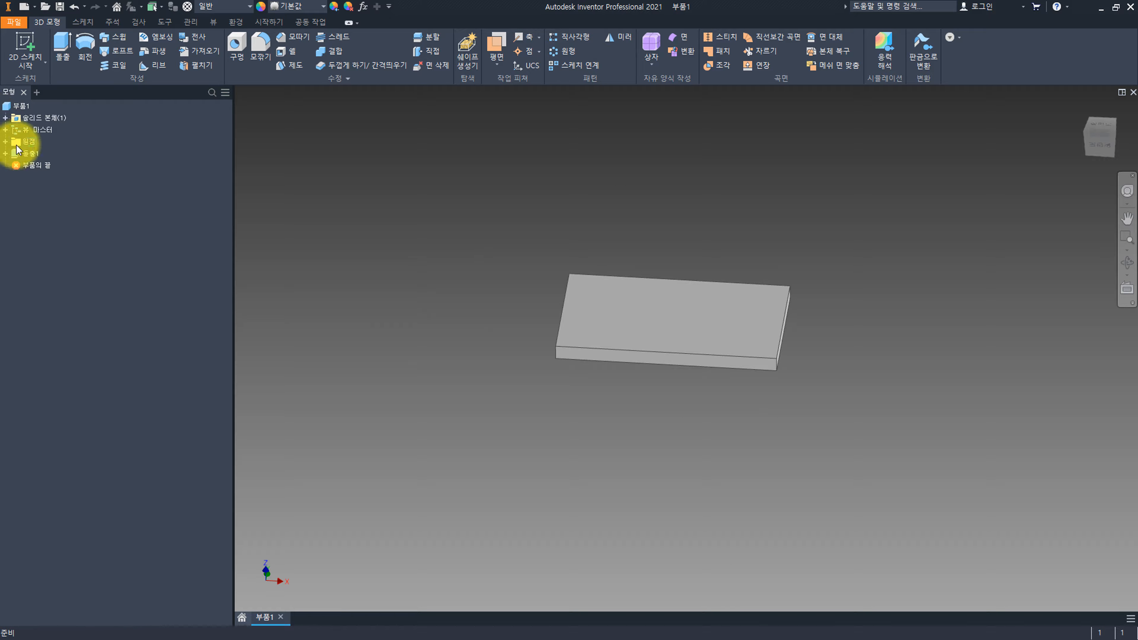
pyautogui.click(6, 142)
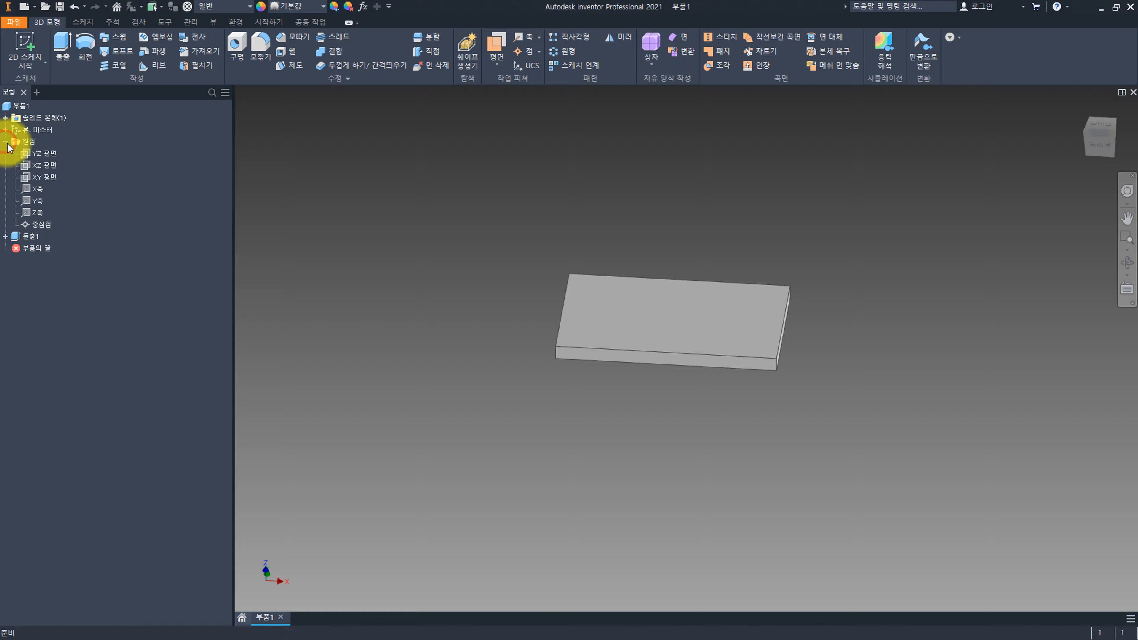
pyautogui.click(47, 165)
pyautogui.rightClick(47, 166)
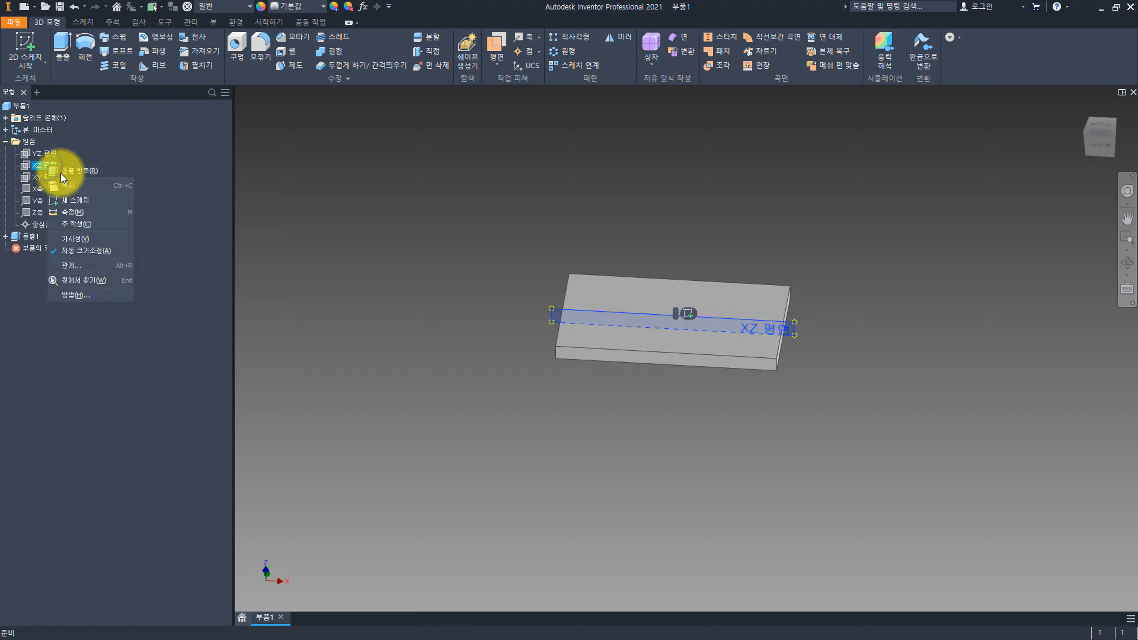
pyautogui.click(84, 205)
pyautogui.moveTo(798, 362)
pyautogui.mouseDown(button='middle')
pyautogui.moveTo(629, 343)
pyautogui.moveTo(658, 365)
pyautogui.mouseUp(button='middle')
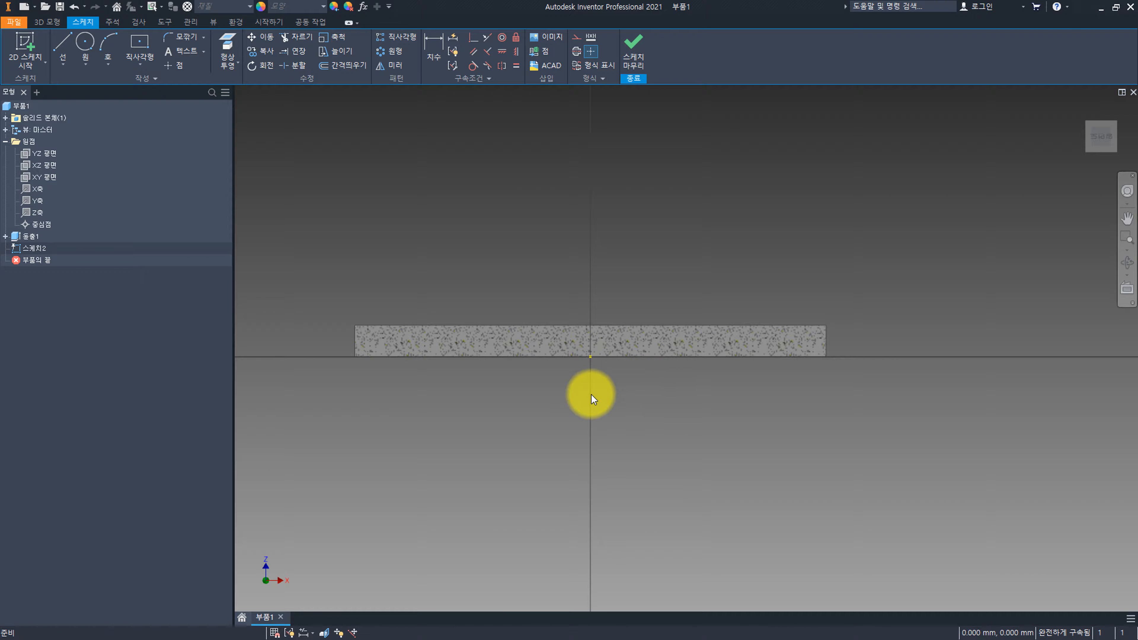
pyautogui.moveTo(490, 376); pyautogui.dragTo(530, 381, button='middle')
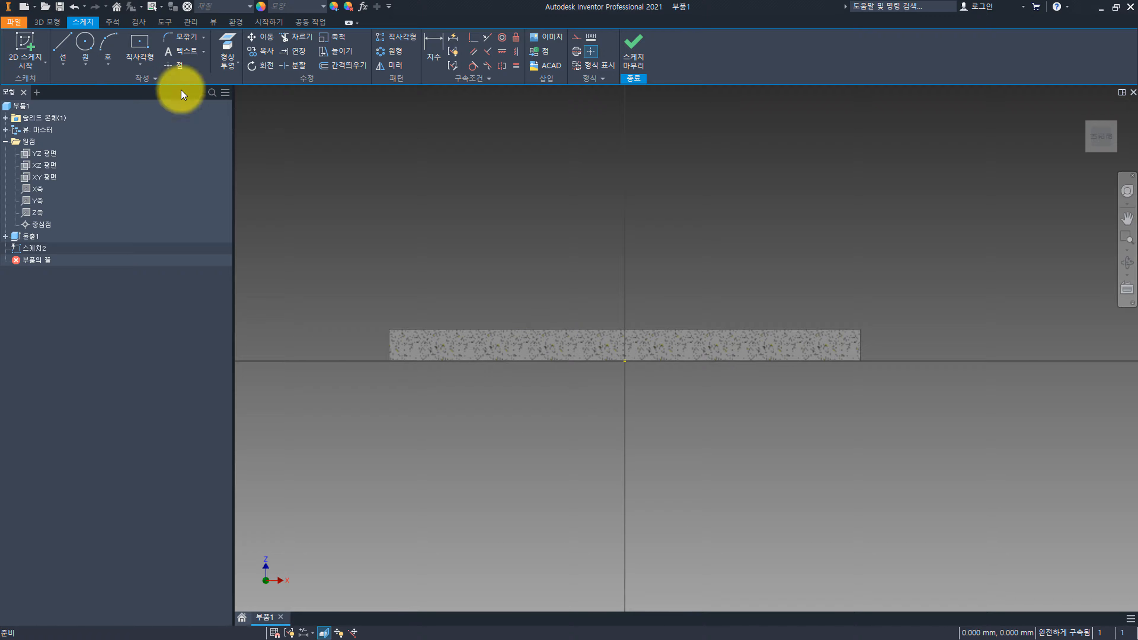
# Draw a sloped line from inside the plate up to a point above it, then a construction line down to the plate's upper right corner.
pyautogui.click(71, 42)
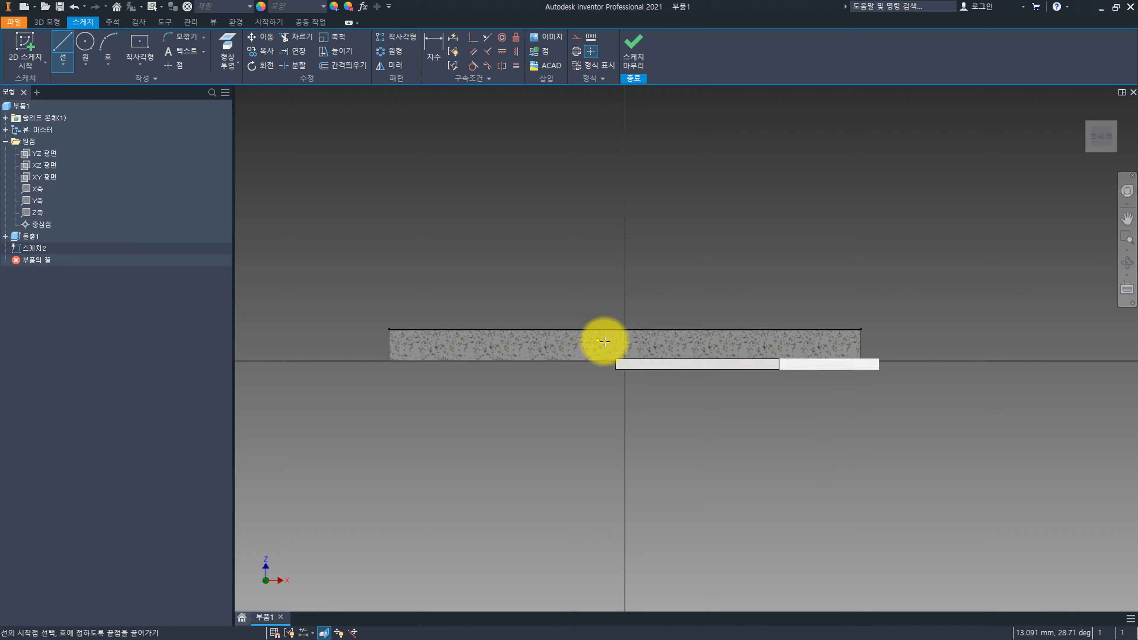
pyautogui.click(545, 344)
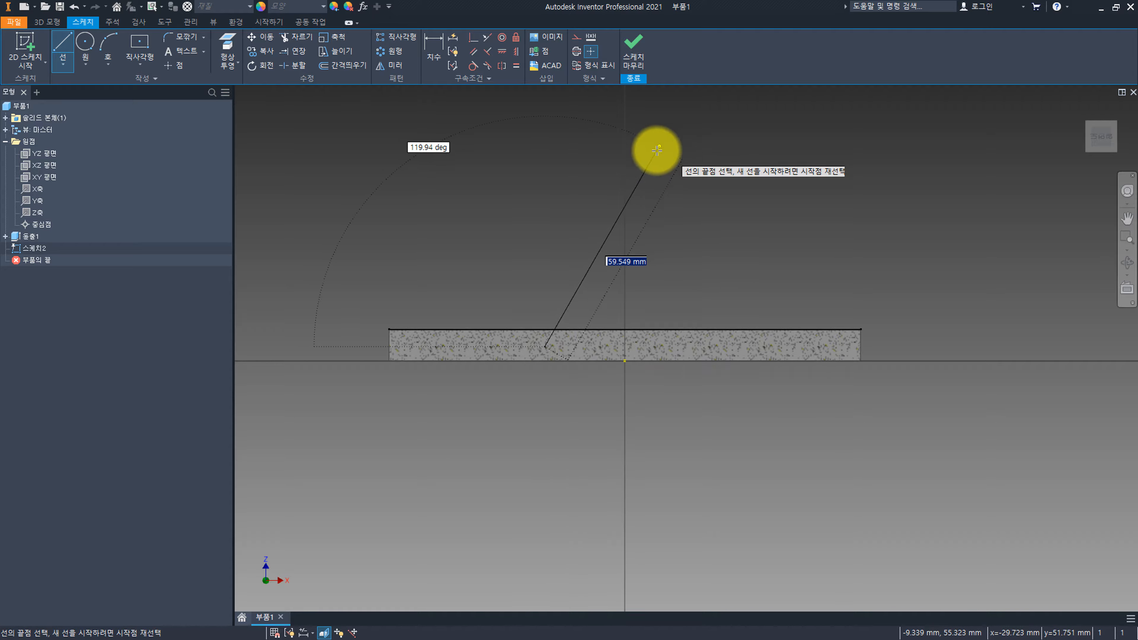
pyautogui.click(654, 159)
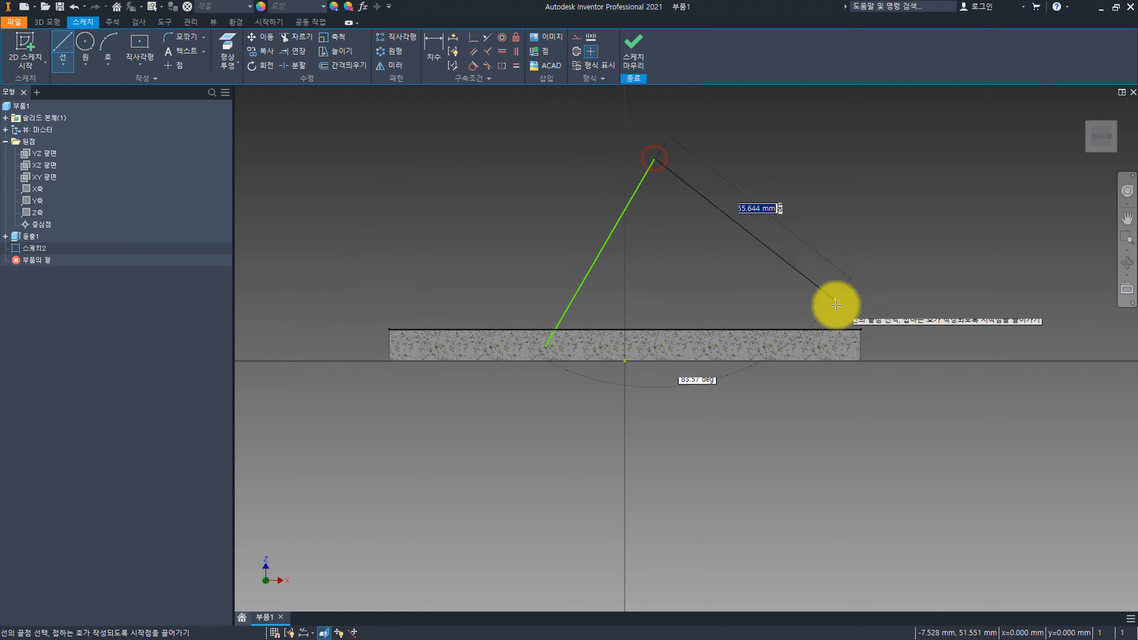
pyautogui.click(859, 329)
pyautogui.press('Escape')
pyautogui.click(576, 37)
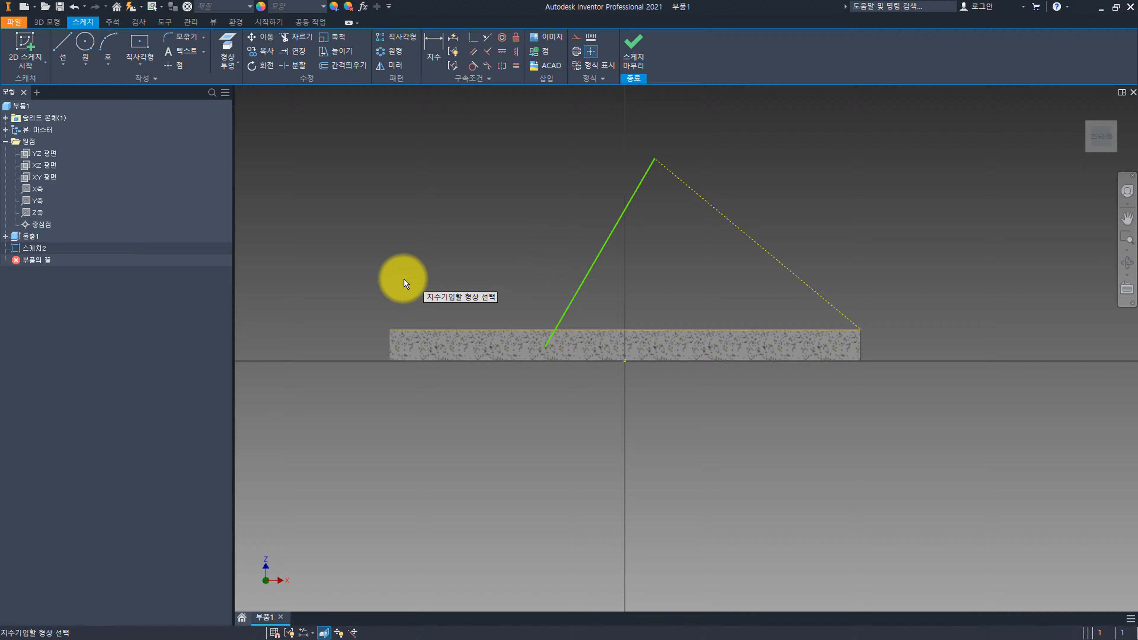
pyautogui.press('Escape')
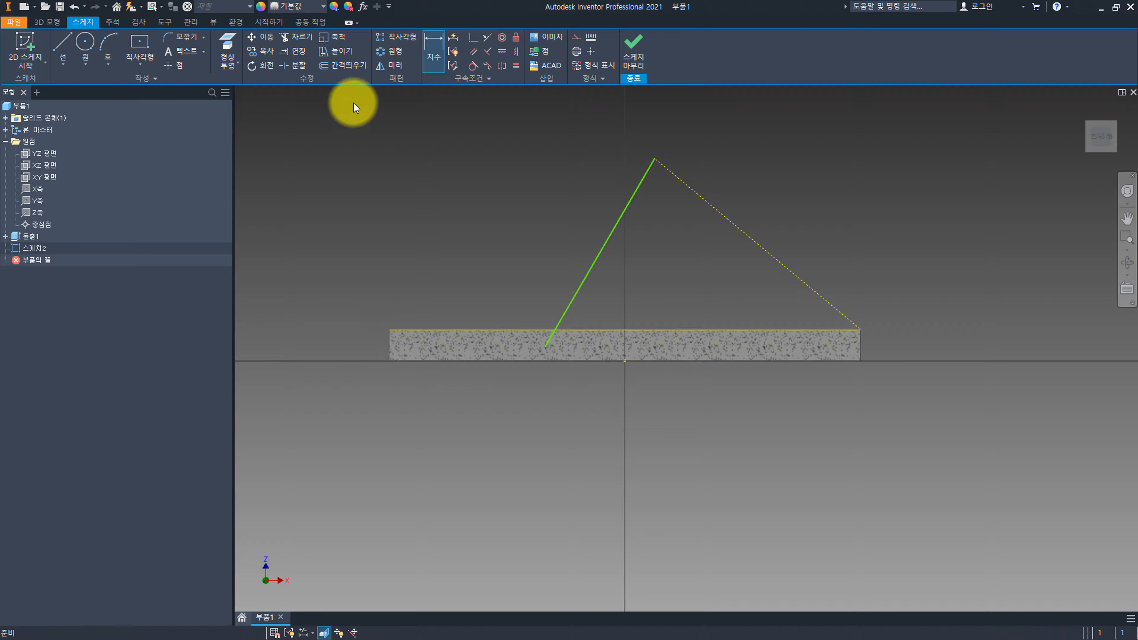
# Trim the sloped line at the plate's top edge and dimension its lower end 49 mm from the plate's left edge.
pyautogui.click(303, 41)
pyautogui.click(550, 340)
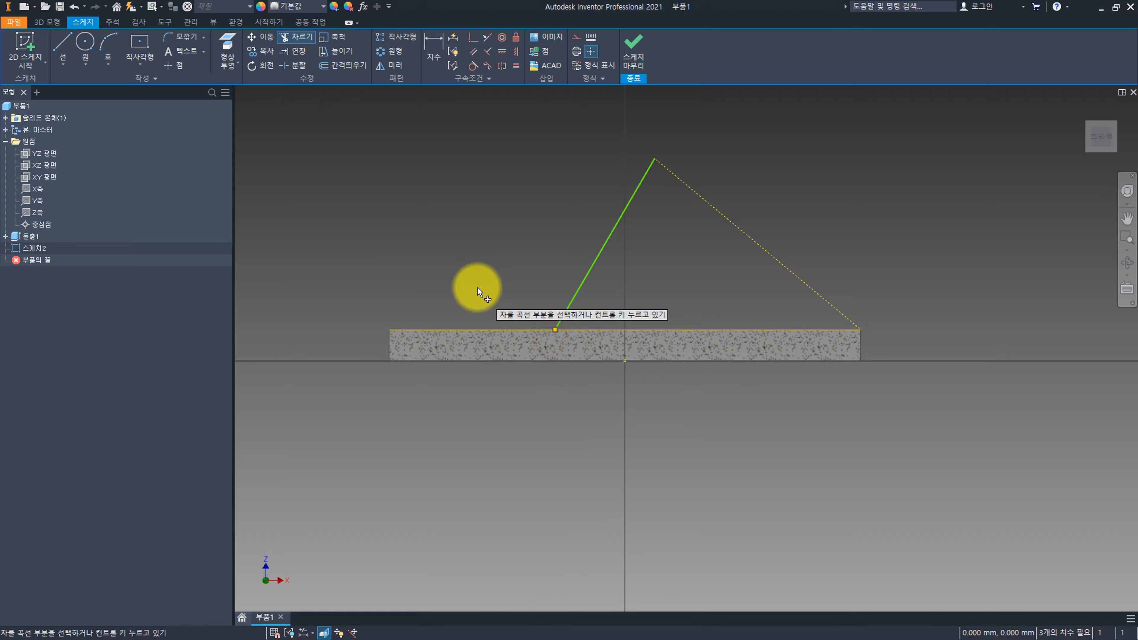
pyautogui.press('d')
pyautogui.click(388, 341)
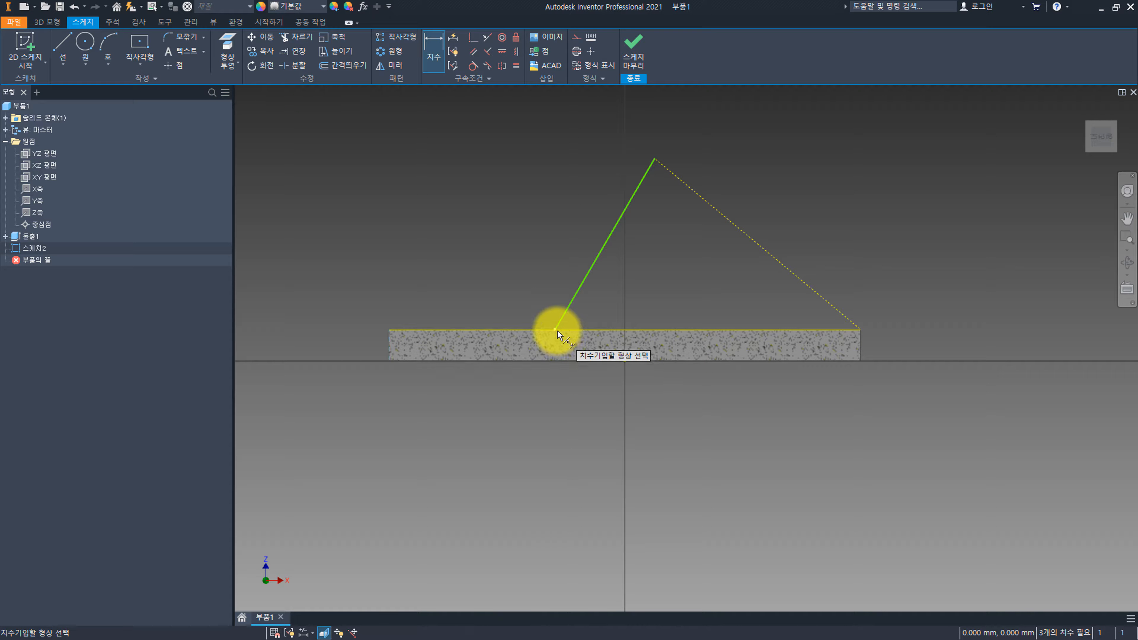
pyautogui.click(556, 330)
pyautogui.click(520, 412)
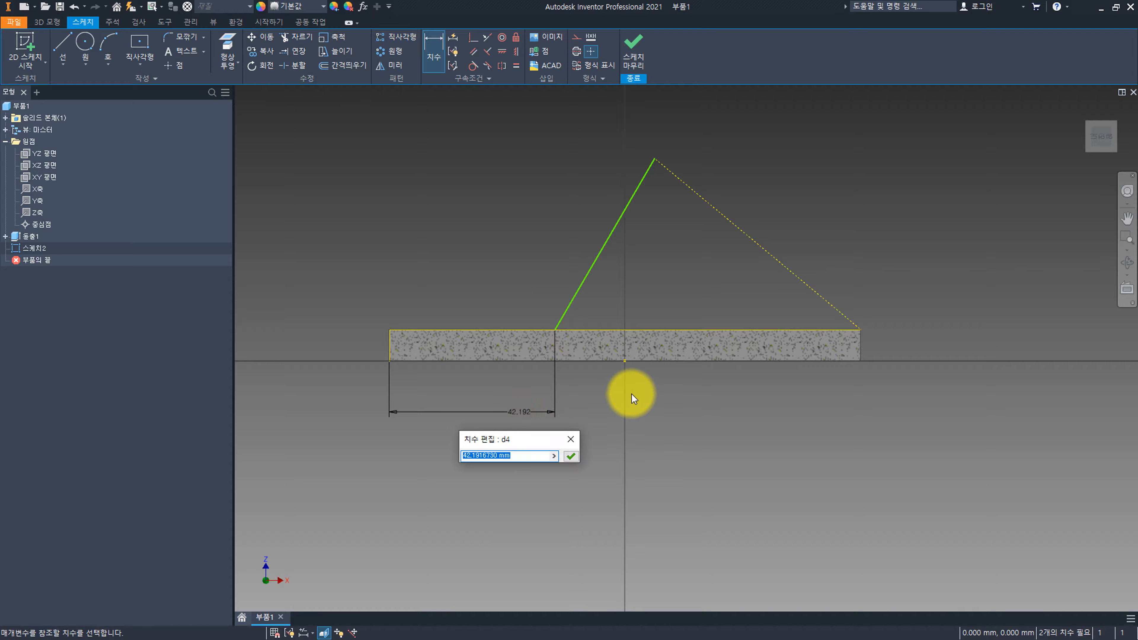
pyautogui.write('49')
pyautogui.press('Return')
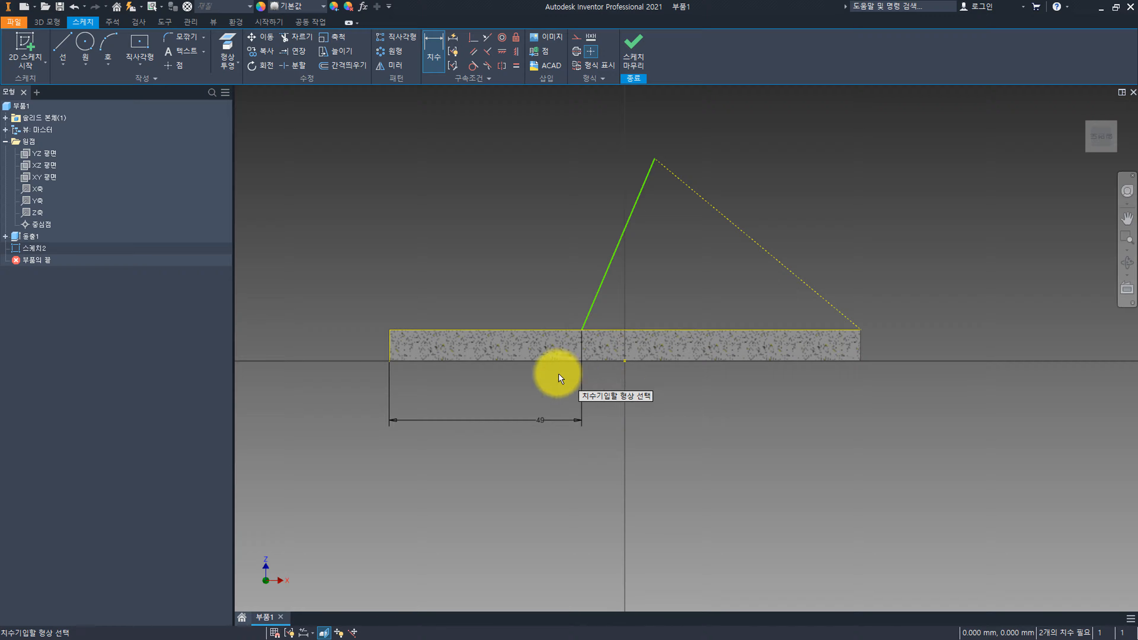
# Set the angle between the sloped line and the plate's top edge to 45 degrees.
pyautogui.moveTo(635, 345); pyautogui.dragTo(541, 351, button='middle')
pyautogui.click(537, 339)
pyautogui.click(500, 308)
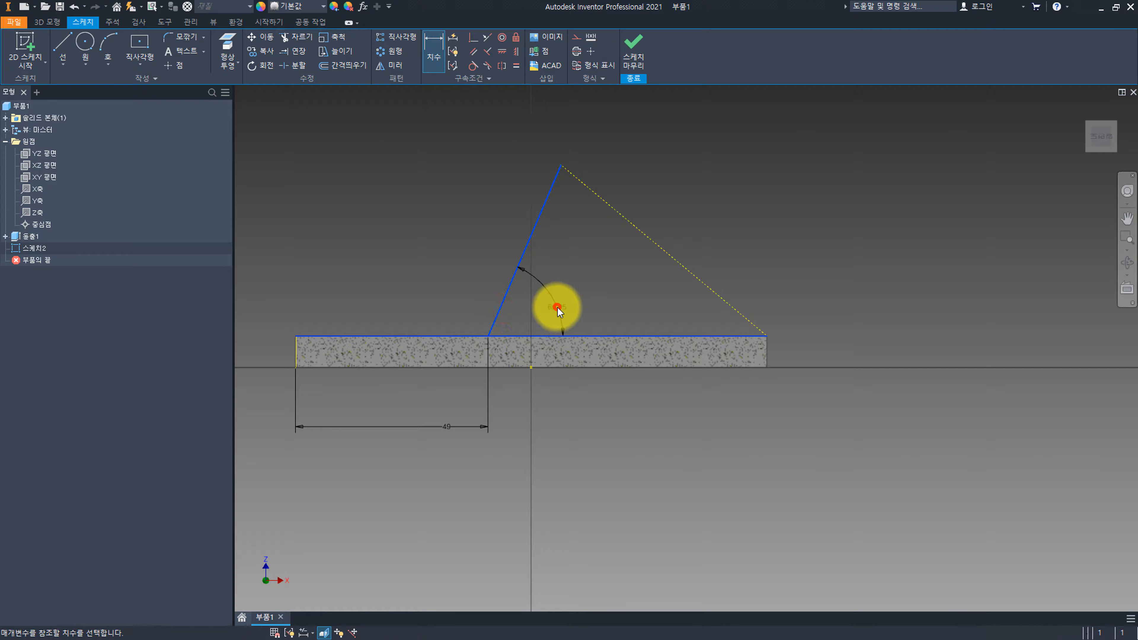
pyautogui.click(557, 307)
pyautogui.write('45')
pyautogui.press('Return')
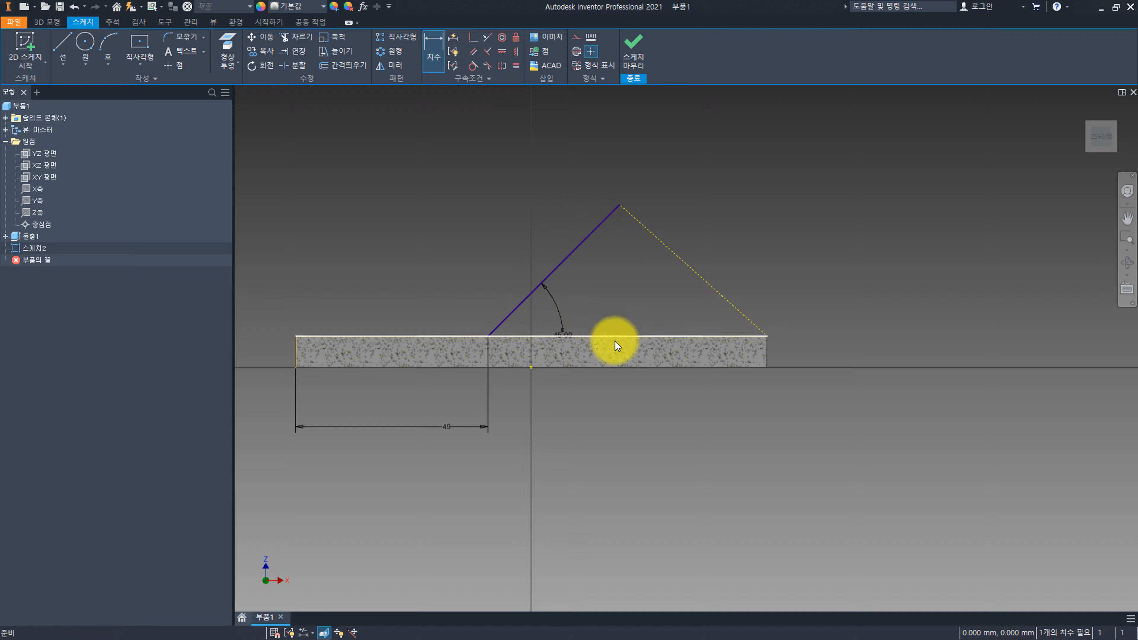
pyautogui.press('Escape')
# Draw a short line up and left from the sloped line's upper end, and a second line from there down to the plate's top edge.
pyautogui.moveTo(592, 319); pyautogui.dragTo(629, 329, button='middle')
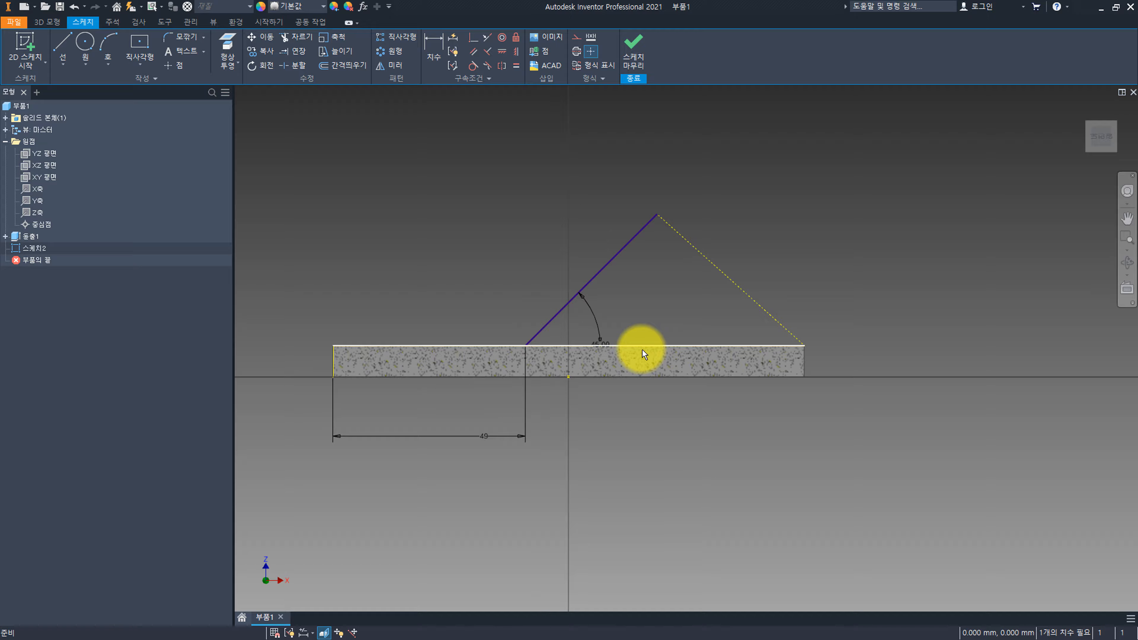
pyautogui.click(62, 43)
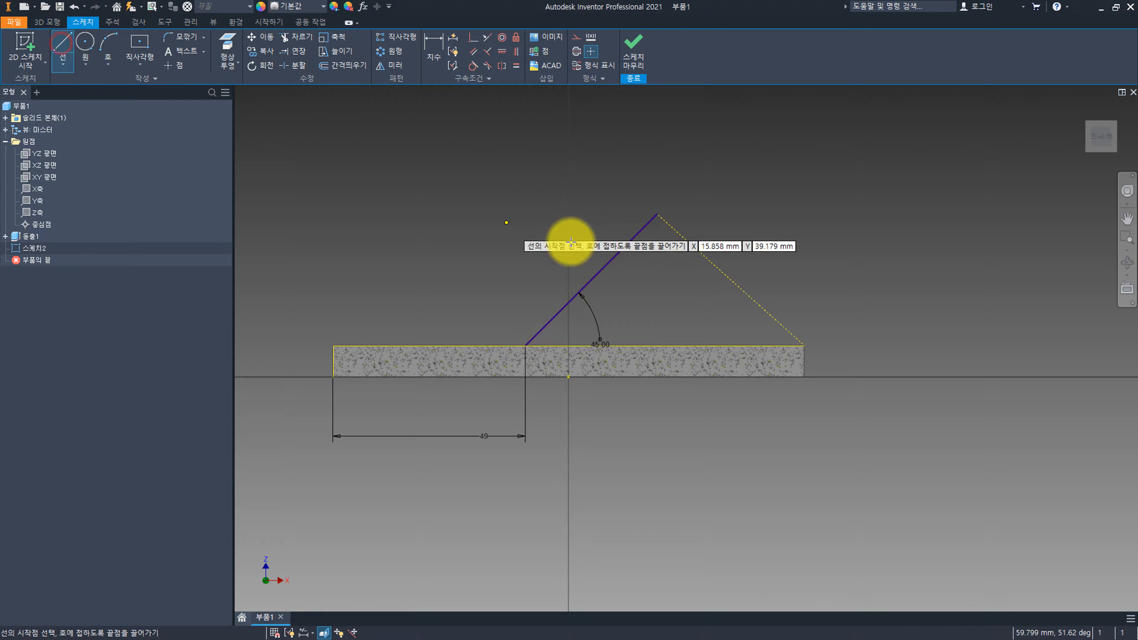
pyautogui.click(657, 215)
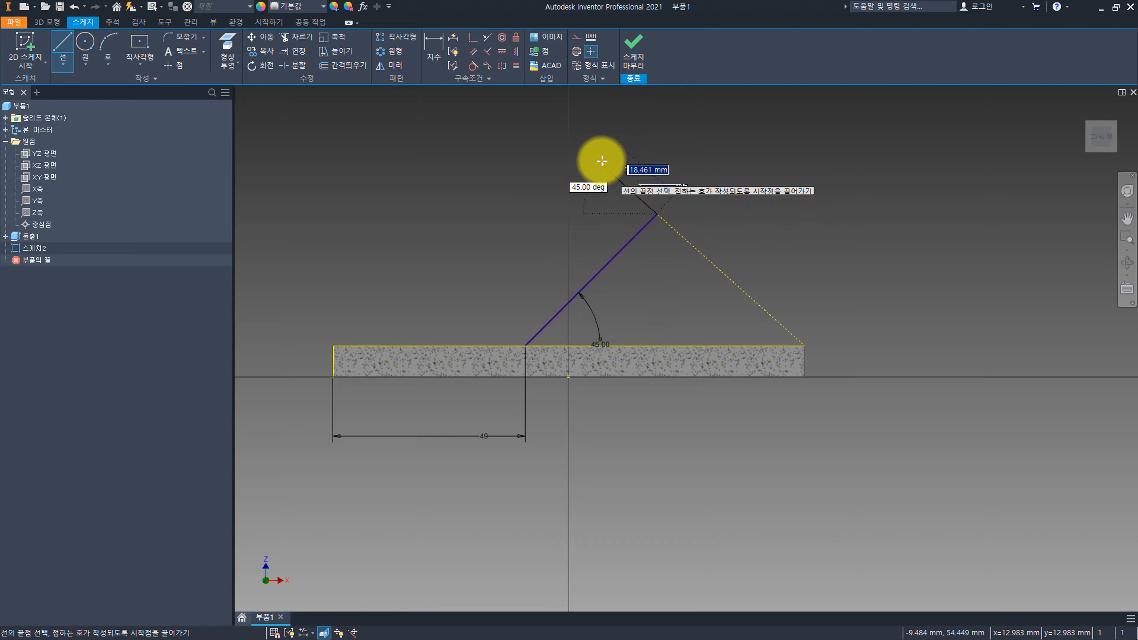
pyautogui.click(596, 154)
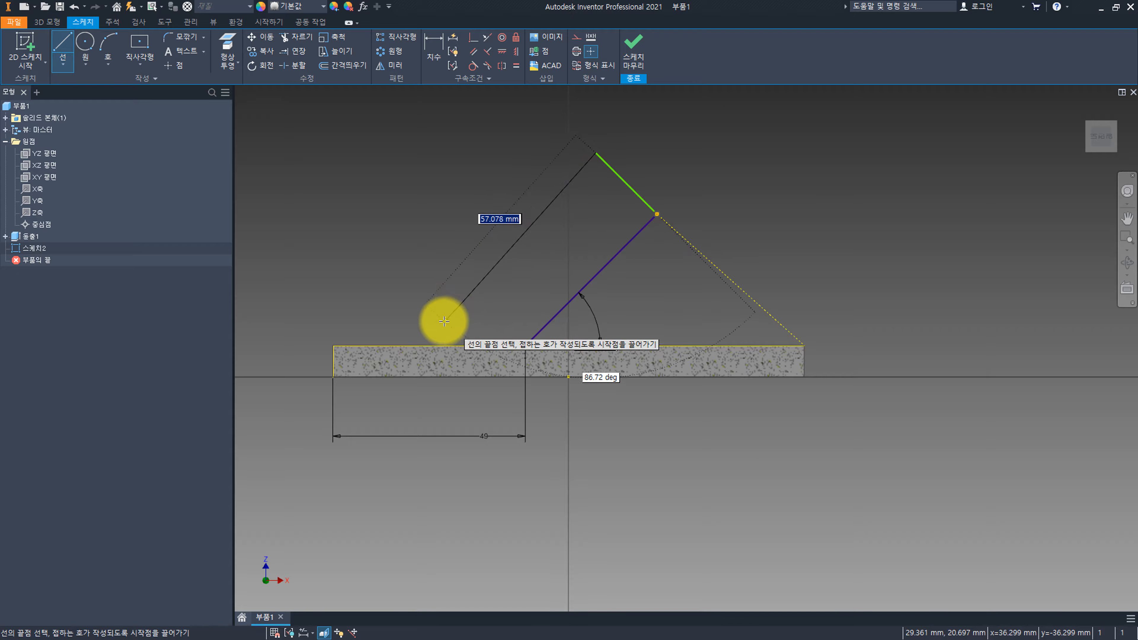
pyautogui.click(422, 346)
pyautogui.press('Escape')
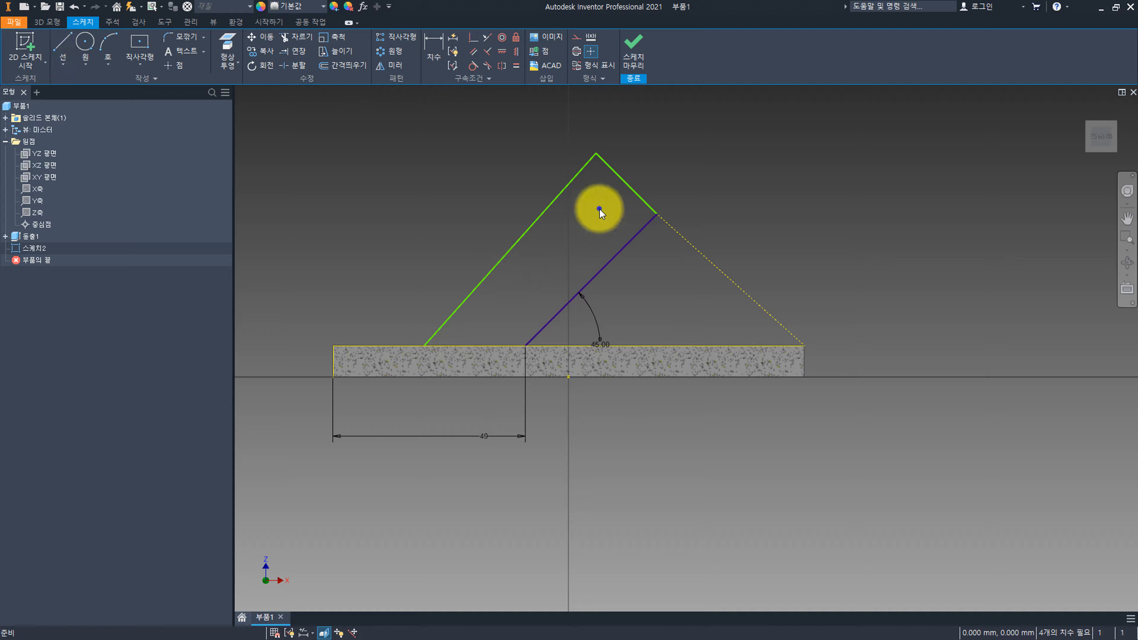
# Constrain the short upper line collinear with the construction line and perpendicular to the 45-degree sloped line.
pyautogui.rightClick(599, 209)
pyautogui.click(600, 274)
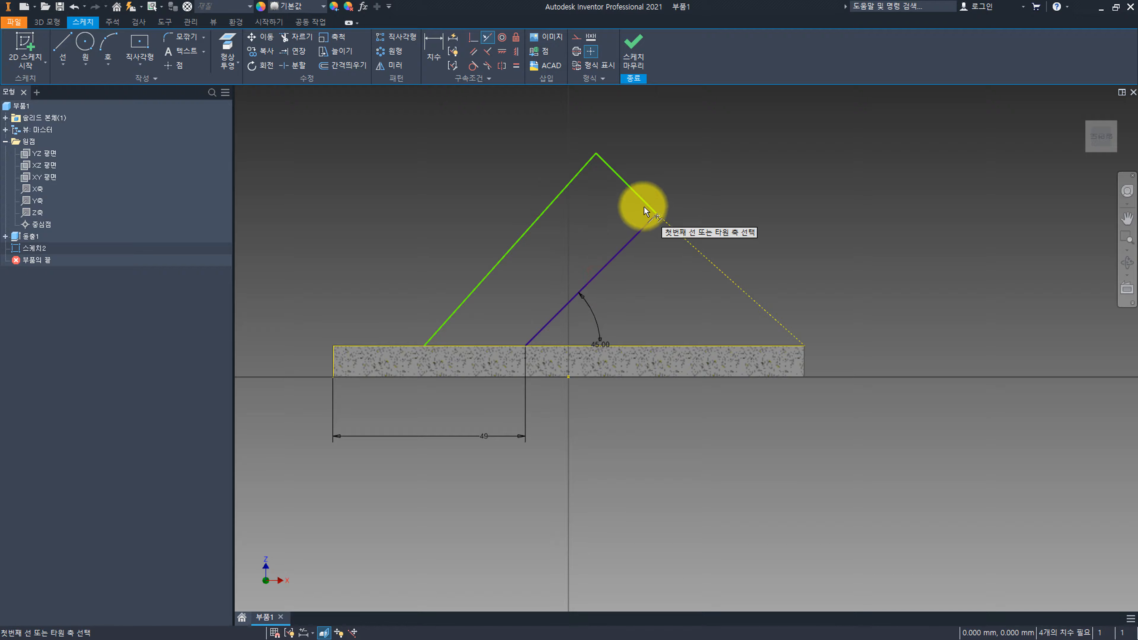
pyautogui.click(672, 224)
pyautogui.rightClick(654, 262)
pyautogui.click(660, 228)
pyautogui.click(673, 223)
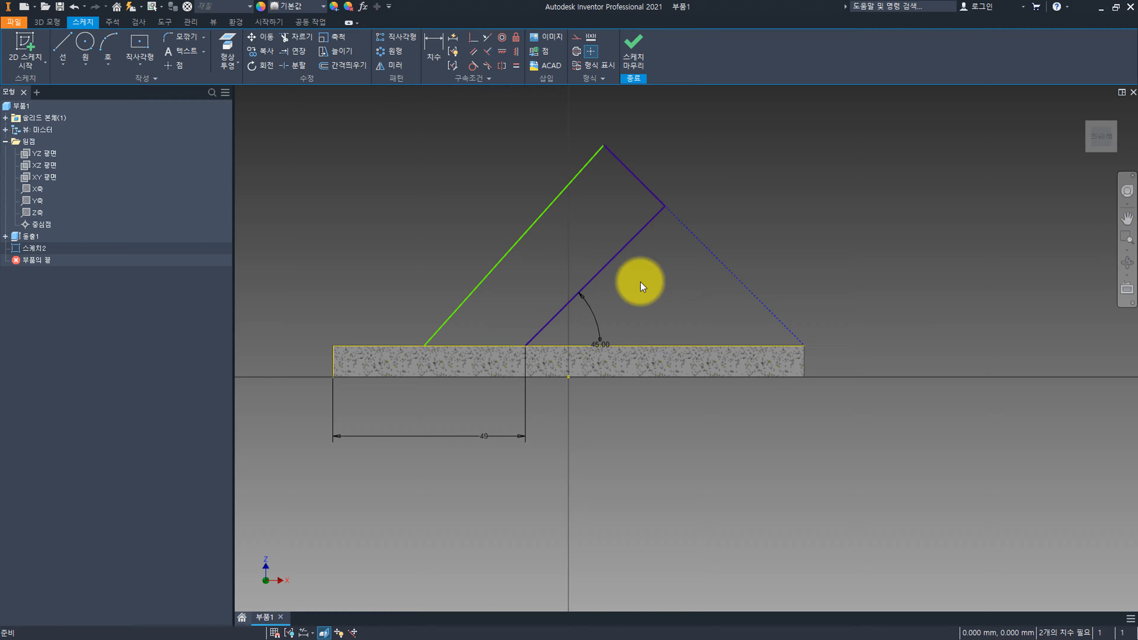
# Convert the 45-degree sloped line into a centerline.
pyautogui.press('d')
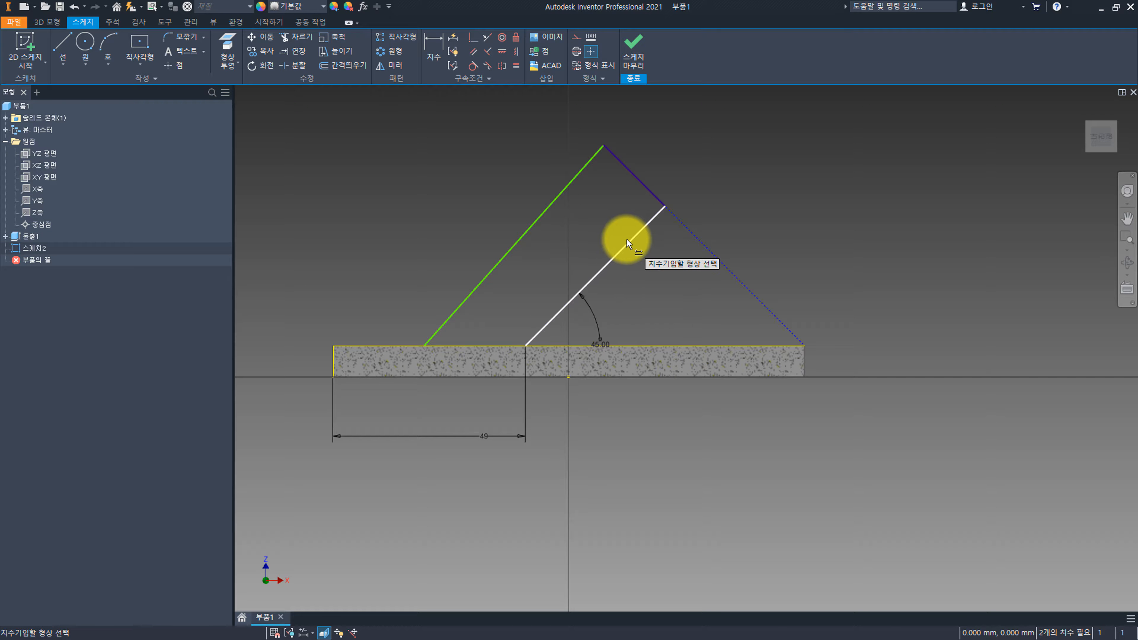
pyautogui.click(578, 52)
pyautogui.click(594, 228)
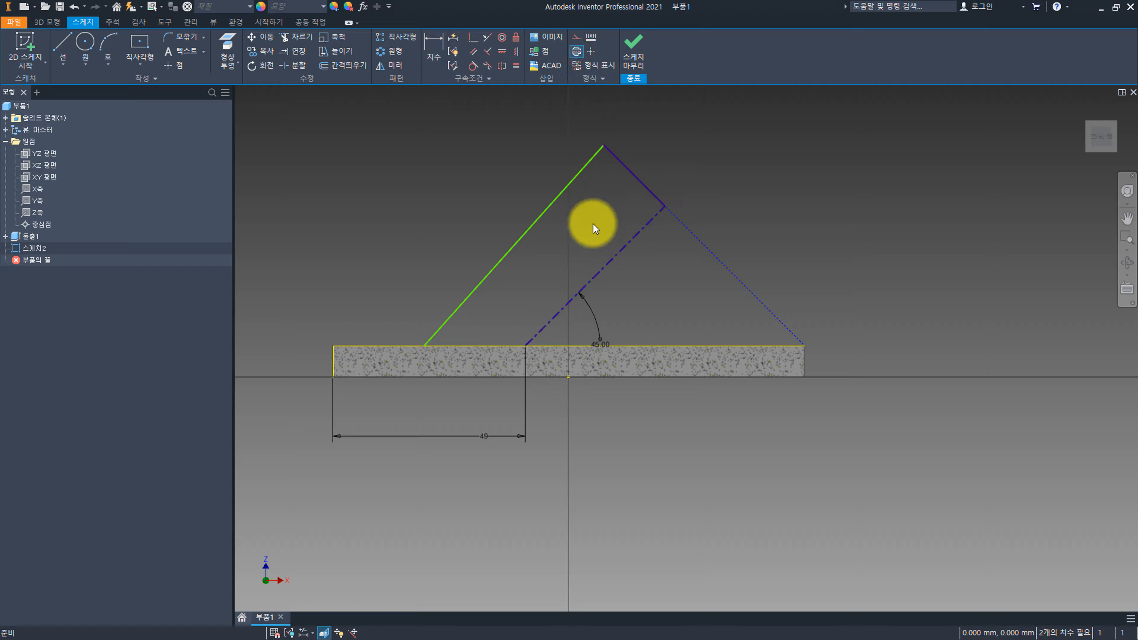
# Constrain the outer sloped line parallel to the centerline.
pyautogui.rightClick(595, 205)
pyautogui.click(596, 242)
pyautogui.click(623, 244)
pyautogui.click(573, 182)
pyautogui.press('Escape')
# Dimension the outer sloped line about the centerline as a 50 mm diameter.
pyautogui.press('d')
pyautogui.click(632, 236)
pyautogui.click(691, 148)
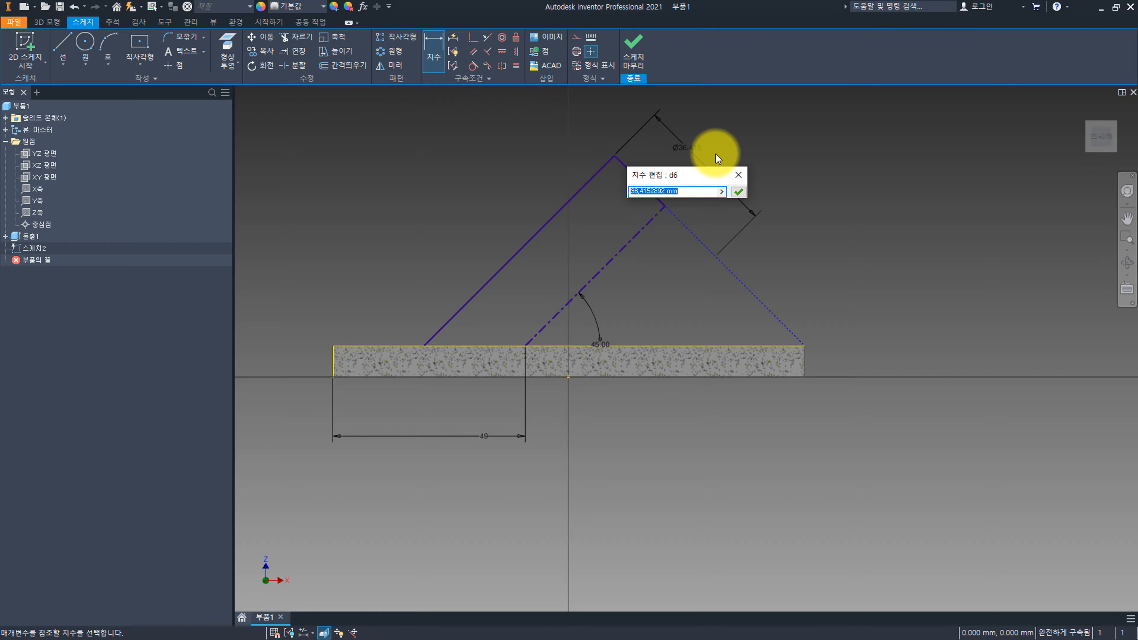
pyautogui.write('50')
pyautogui.press('Return')
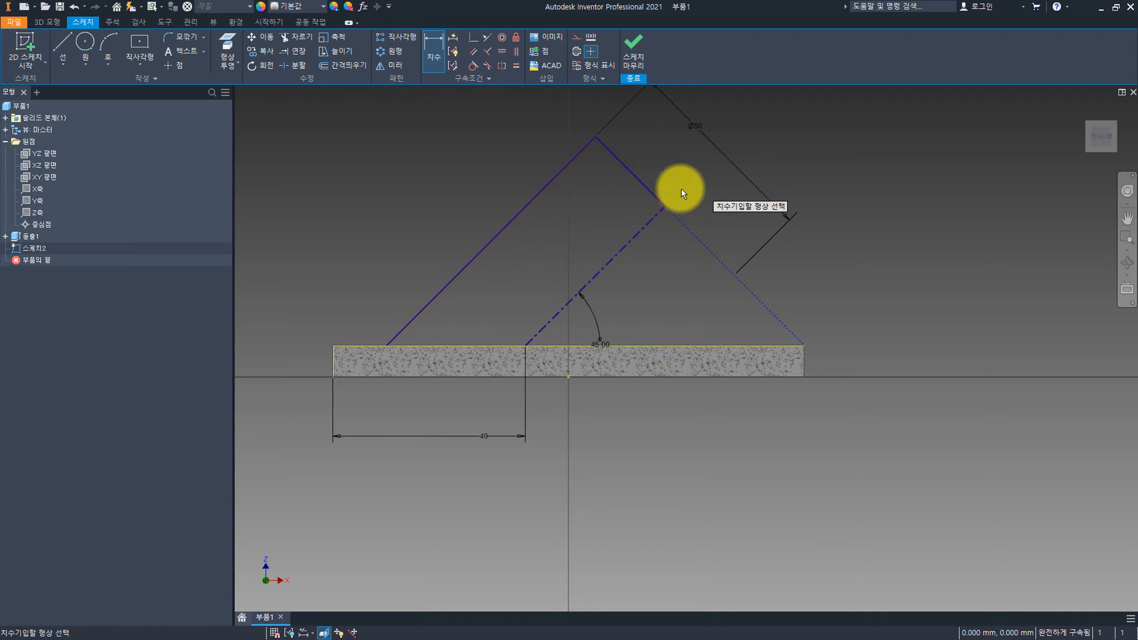
# Close the half-profile with a line along the plate's upper edge between the outer line and the centerline, and finish the sketch.
pyautogui.moveTo(564, 226); pyautogui.dragTo(625, 279, button='middle')
pyautogui.moveTo(655, 394); pyautogui.dragTo(638, 346, button='middle')
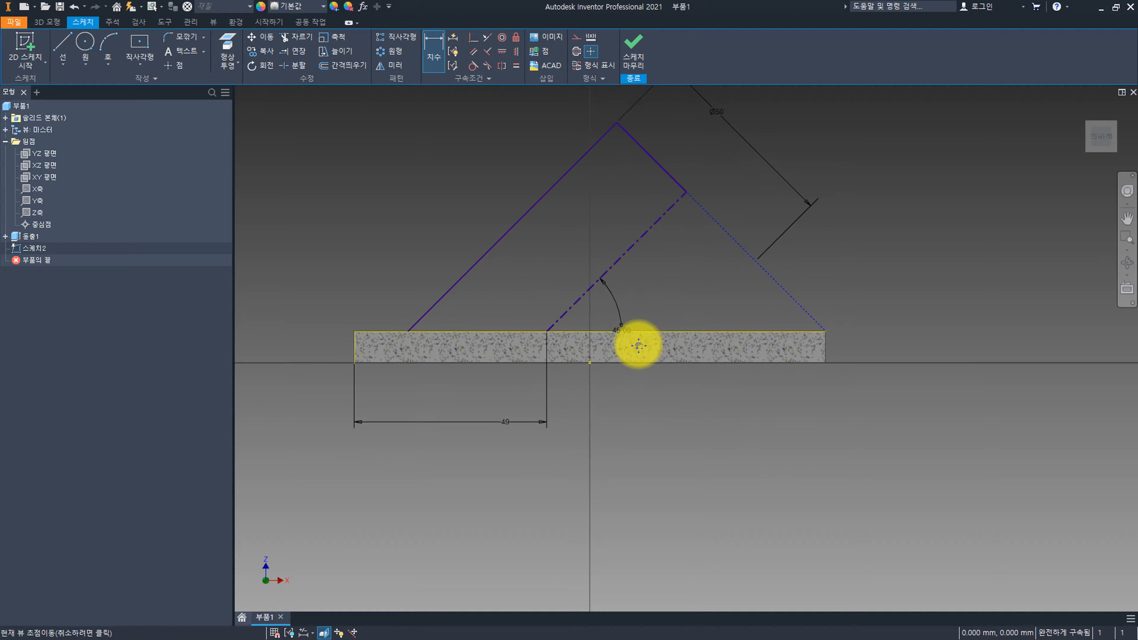
pyautogui.moveTo(704, 381); pyautogui.dragTo(699, 399, button='middle')
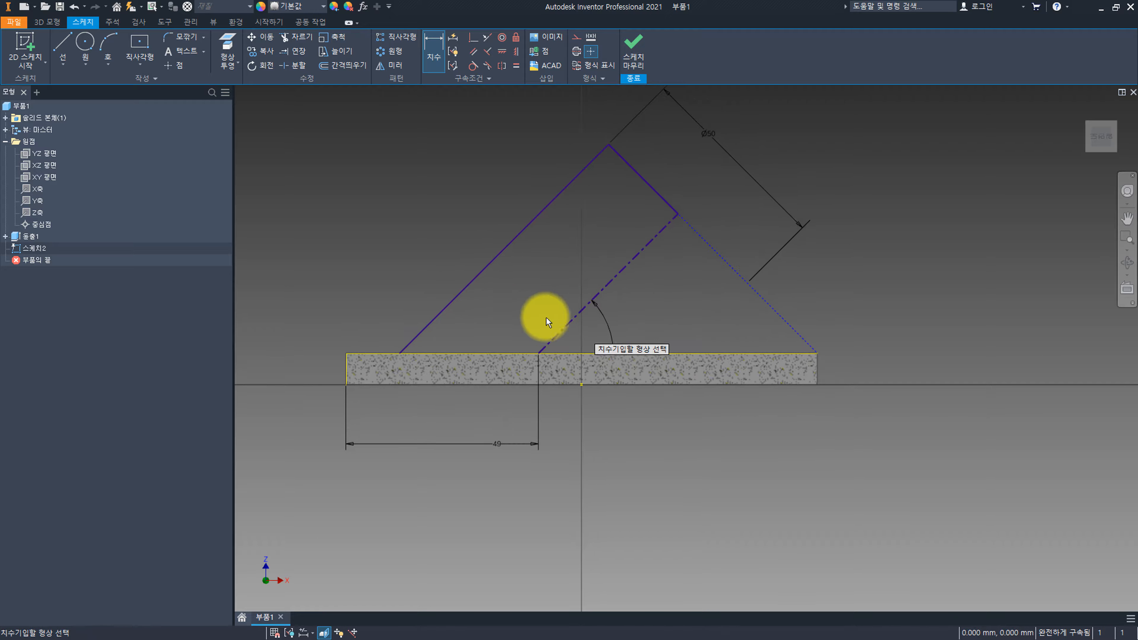
pyautogui.click(62, 45)
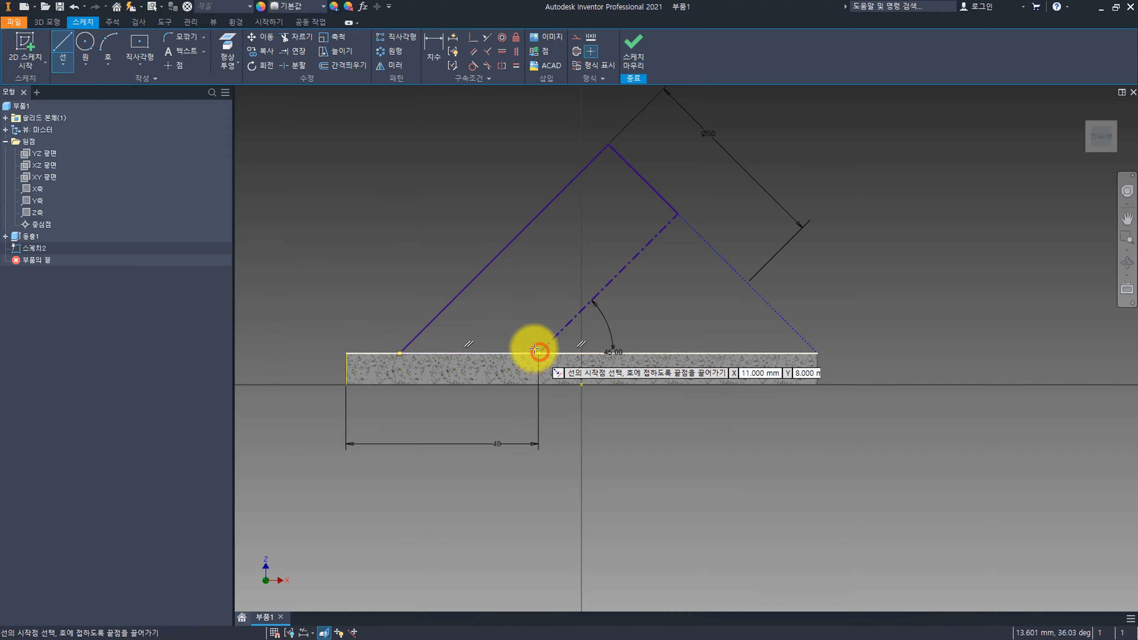
pyautogui.click(632, 45)
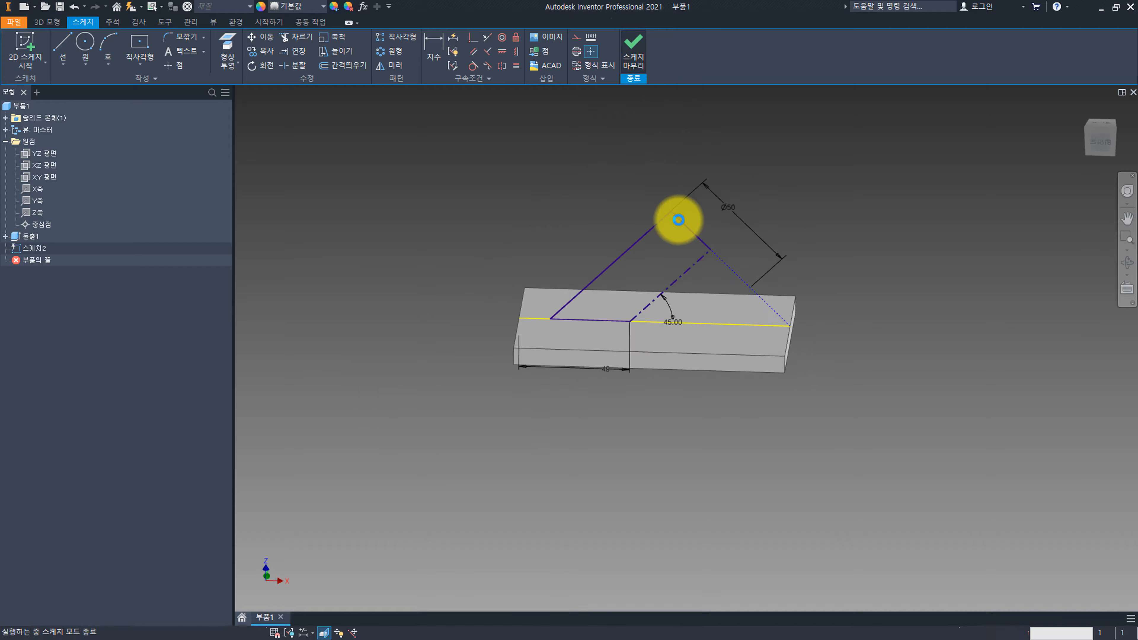
# Revolve the closed half-profile a full 360 degrees about the centerline, joining it to the base plate.
pyautogui.moveTo(652, 297)
pyautogui.keyDown('shift'); pyautogui.mouseDown(button='middle')
pyautogui.moveTo(656, 233)
pyautogui.moveTo(554, 236)
pyautogui.moveTo(672, 259)
pyautogui.moveTo(691, 282)
pyautogui.moveTo(668, 264)
pyautogui.mouseUp(button='middle'); pyautogui.keyUp('shift')
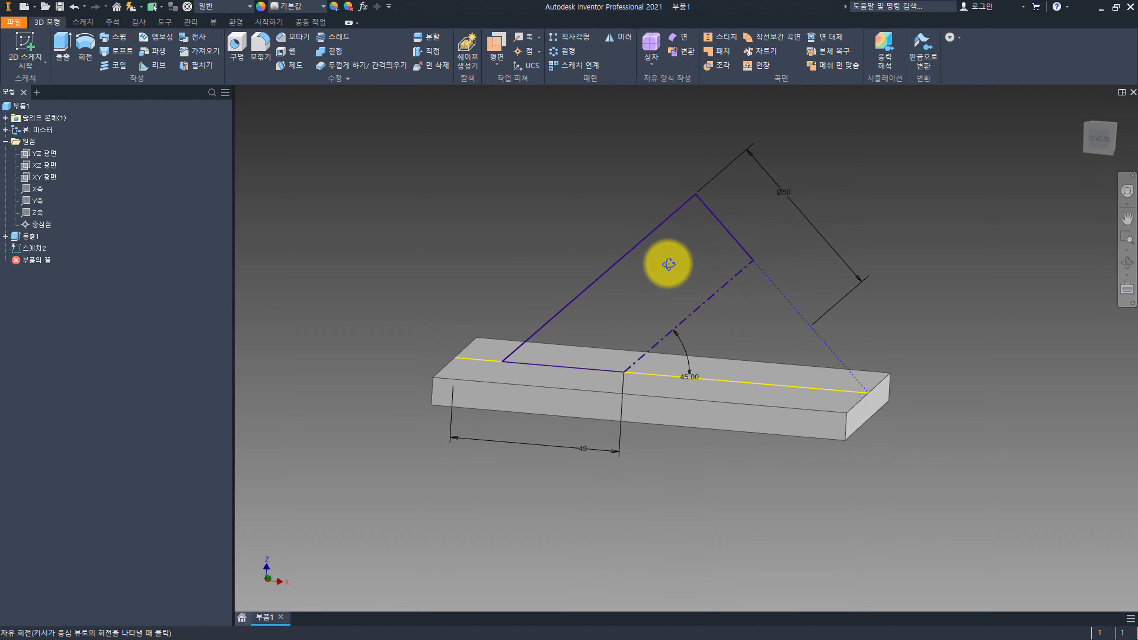
pyautogui.click(85, 49)
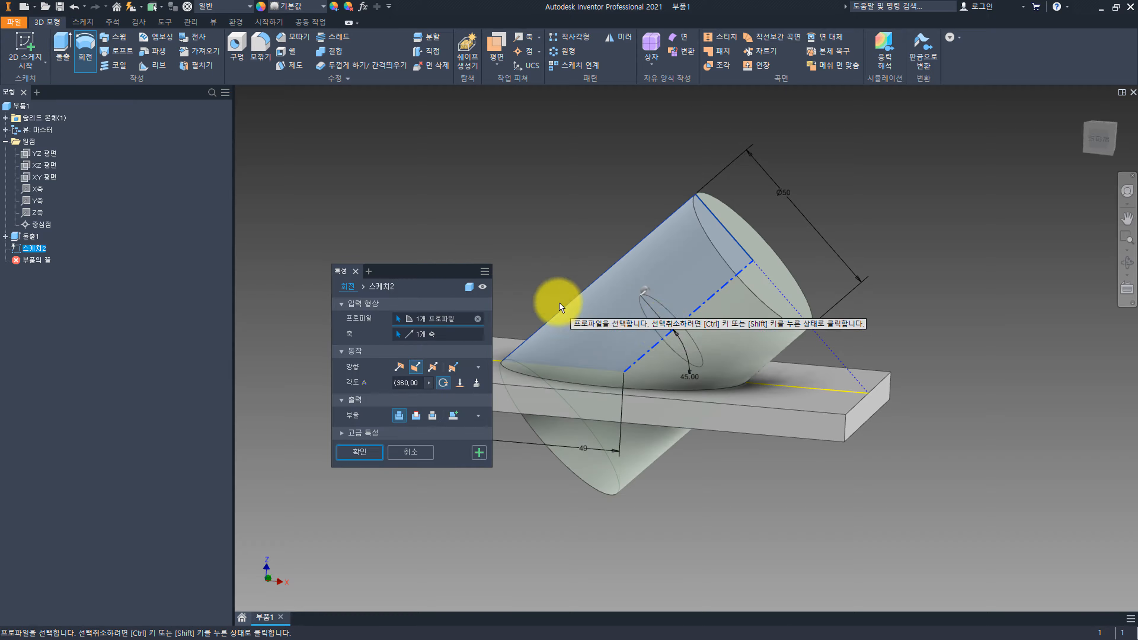
pyautogui.keyDown('shift'); pyautogui.moveTo(701, 356); pyautogui.dragTo(600, 323, button='middle'); pyautogui.keyUp('shift')
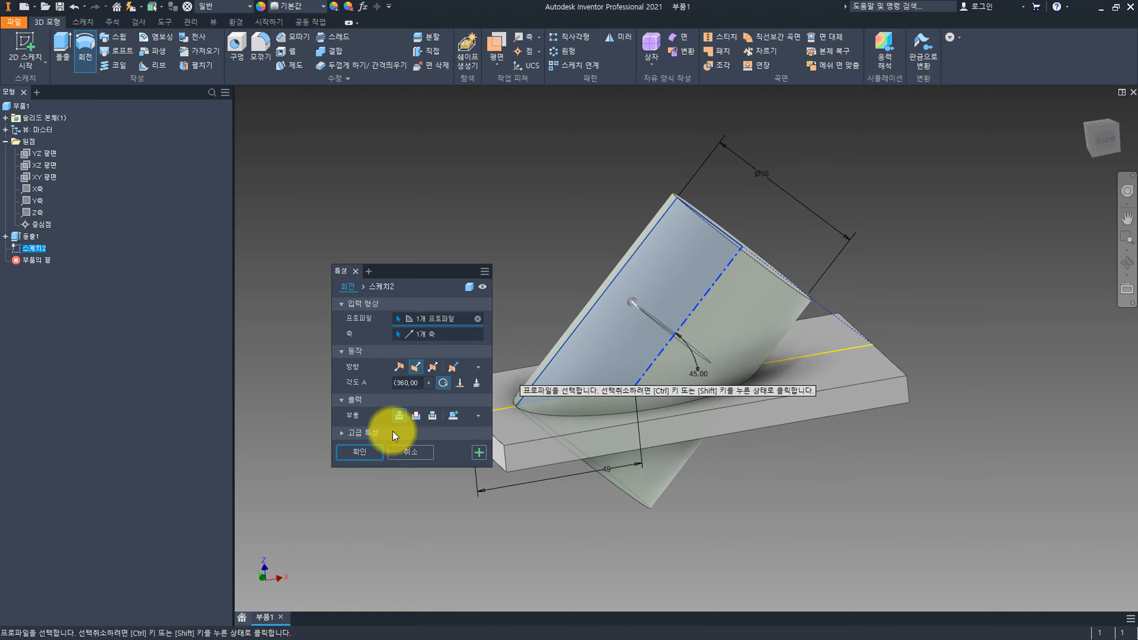
pyautogui.click(362, 450)
pyautogui.keyDown('shift'); pyautogui.moveTo(399, 429); pyautogui.dragTo(603, 343, button='middle'); pyautogui.keyUp('shift')
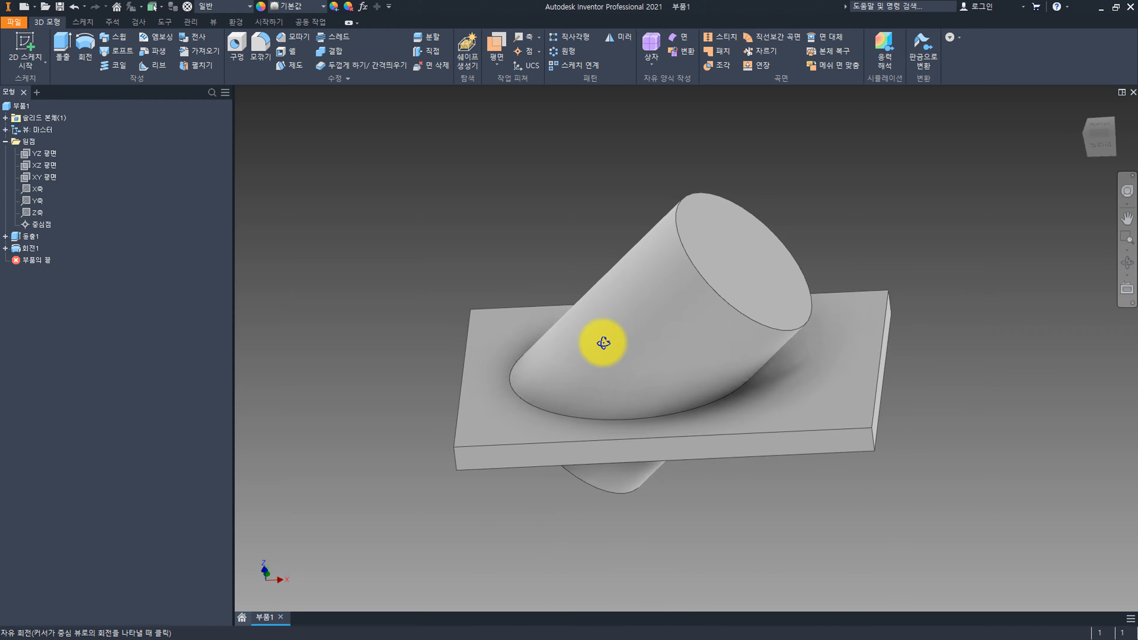
pyautogui.click(434, 35)
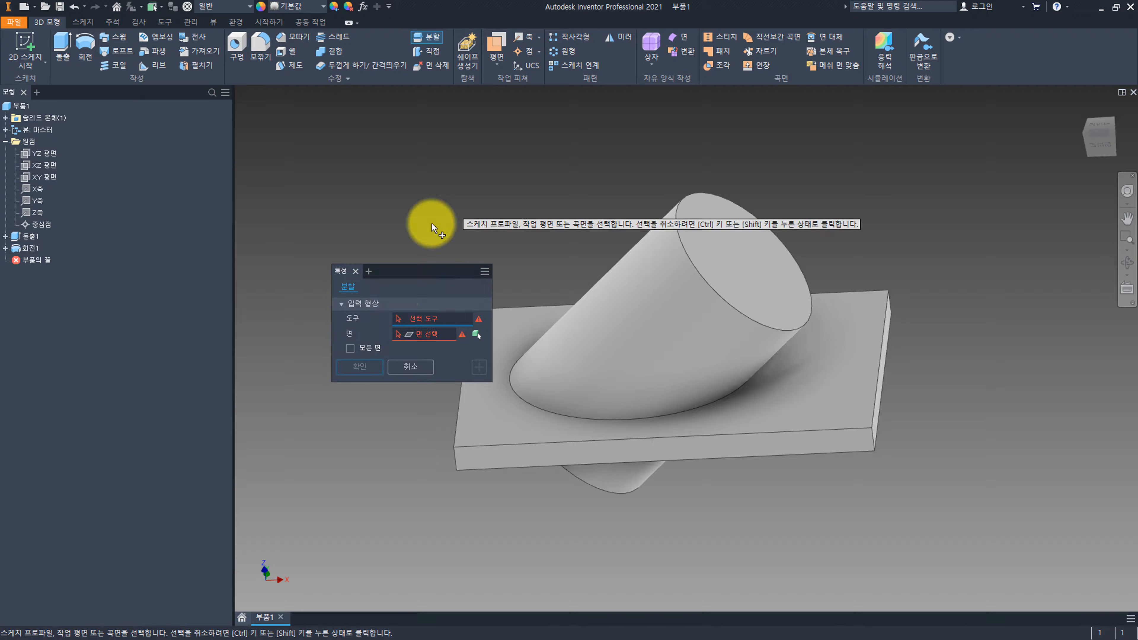
pyautogui.keyDown('shift'); pyautogui.moveTo(554, 414); pyautogui.dragTo(586, 366, button='middle'); pyautogui.keyUp('shift')
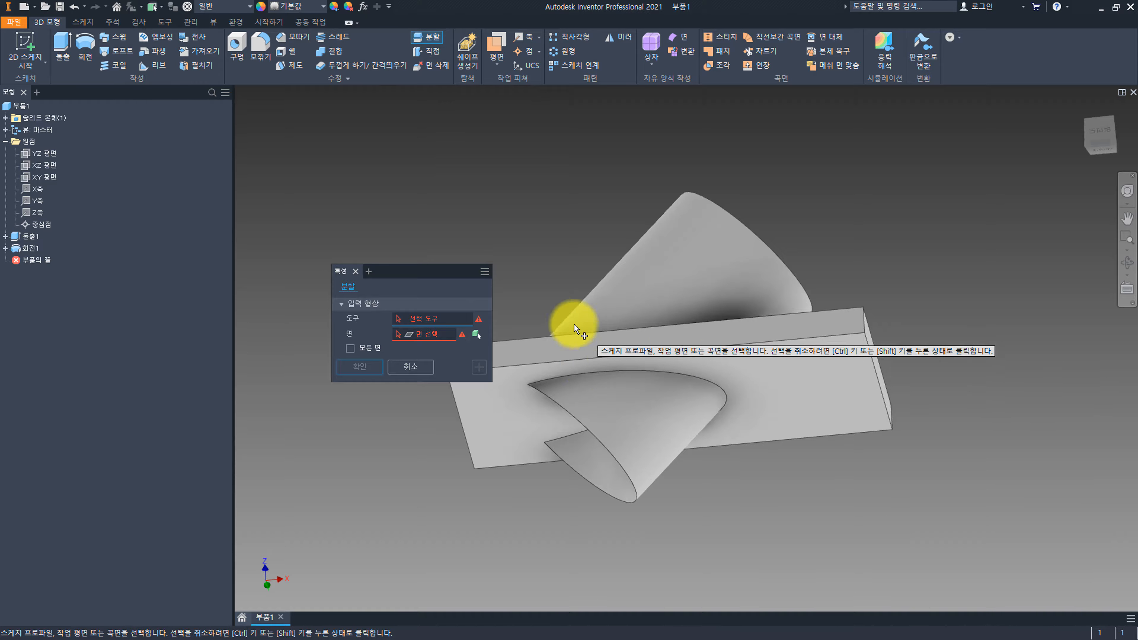
pyautogui.press('Escape')
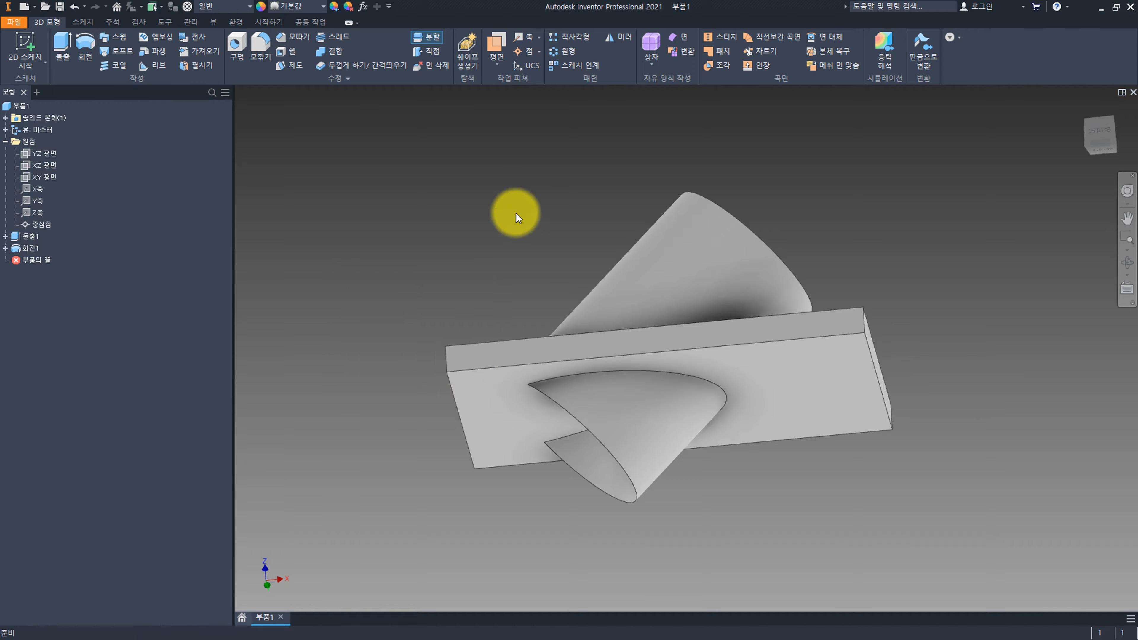
# Create a work plane coincident with the base plate's bottom face.
pyautogui.click(498, 66)
pyautogui.click(524, 110)
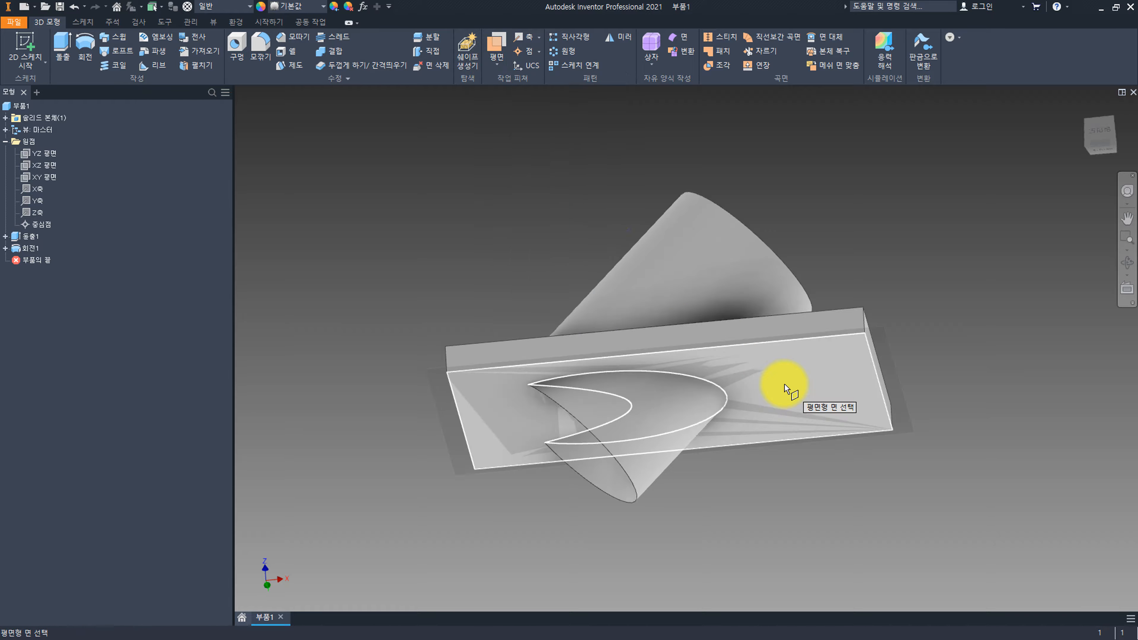
pyautogui.click(786, 382)
pyautogui.click(689, 474)
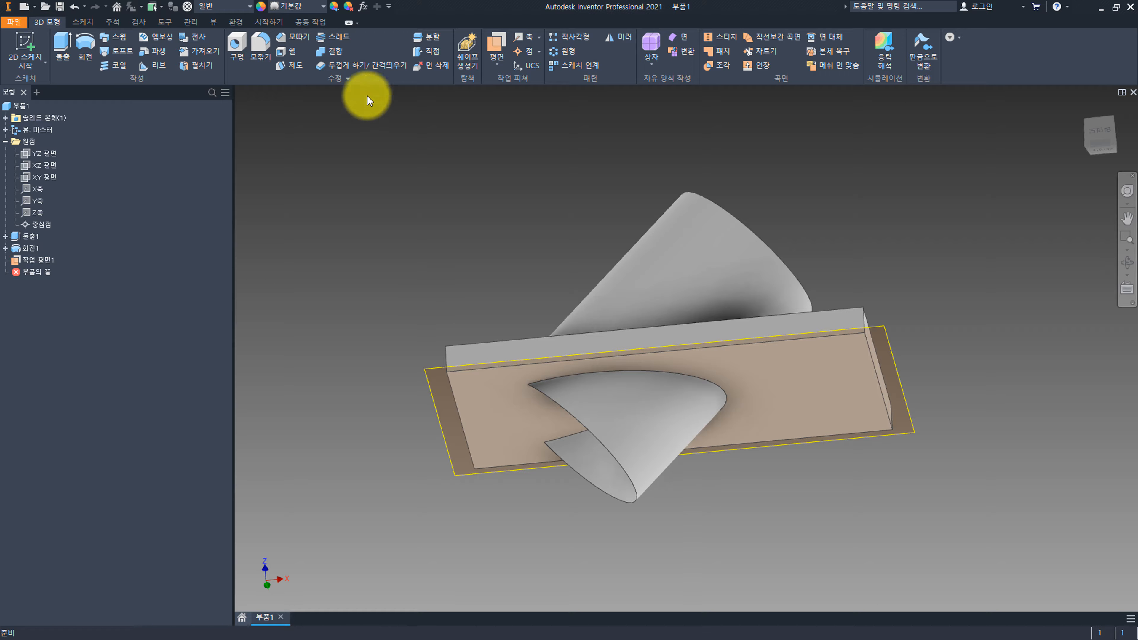
# Split the solid with the work plane and remove the part of the boss protruding below the plate.
pyautogui.click(433, 42)
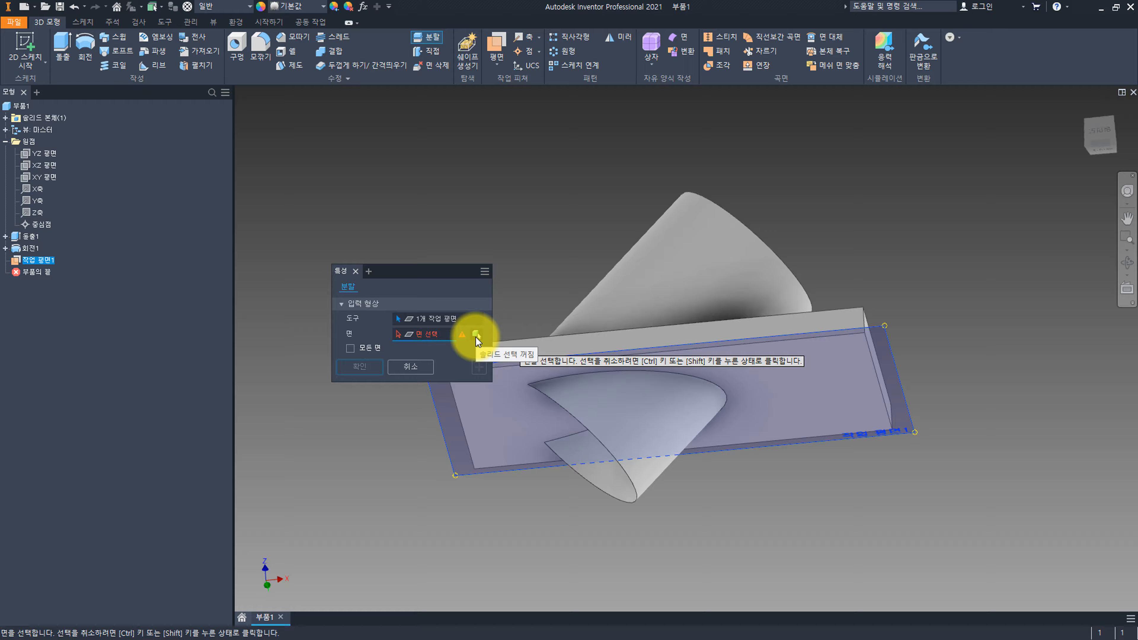
pyautogui.click(476, 336)
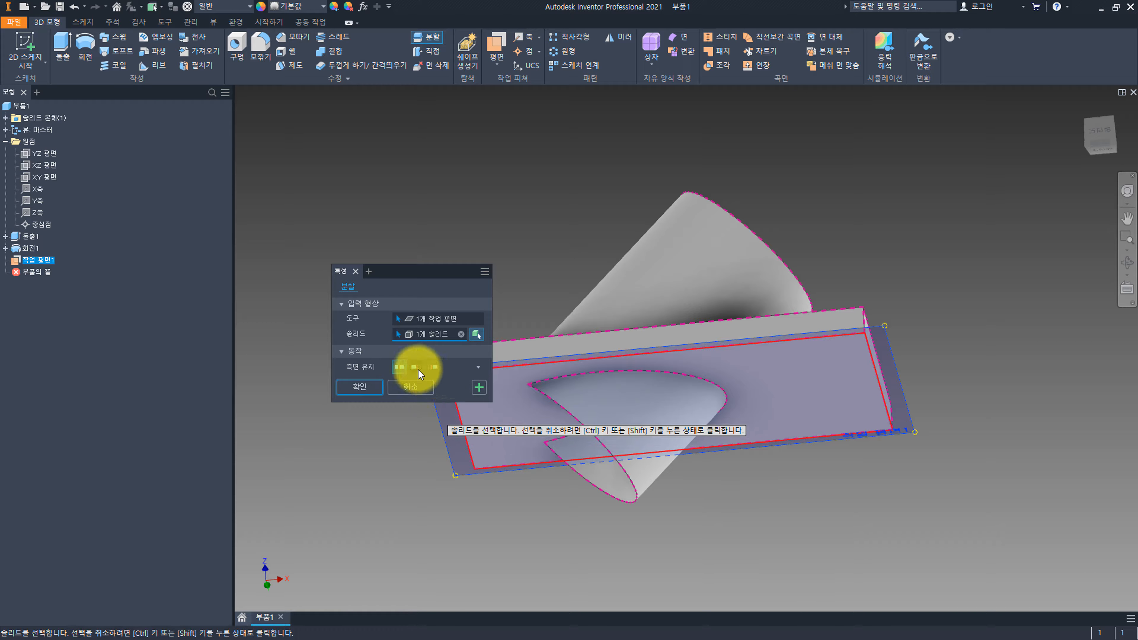
pyautogui.click(434, 367)
pyautogui.keyDown('shift'); pyautogui.moveTo(625, 315); pyautogui.dragTo(651, 324, button='middle'); pyautogui.keyUp('shift')
pyautogui.click(367, 386)
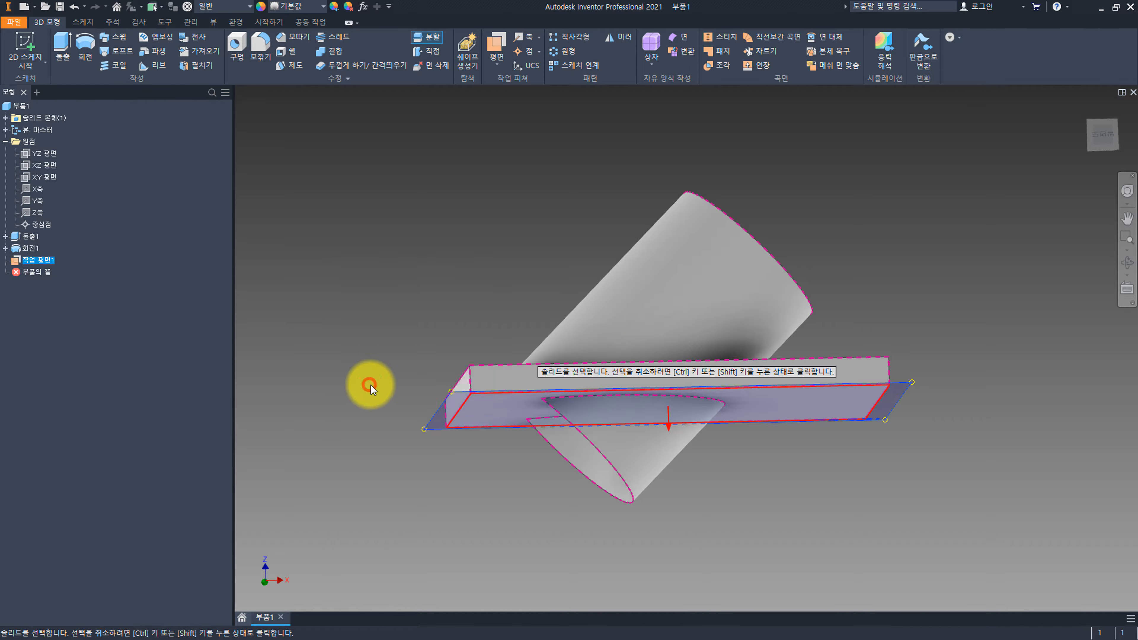
pyautogui.keyDown('shift'); pyautogui.moveTo(421, 360); pyautogui.dragTo(462, 376, button='middle'); pyautogui.keyUp('shift')
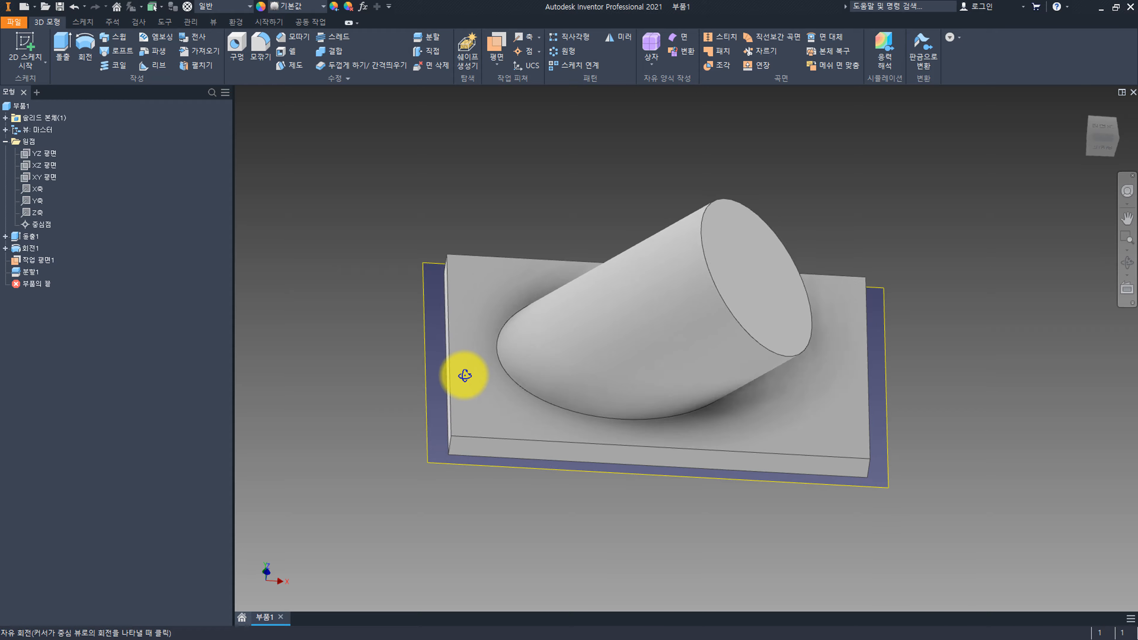
# Hide the work plane on the plate's bottom face.
pyautogui.rightClick(39, 261)
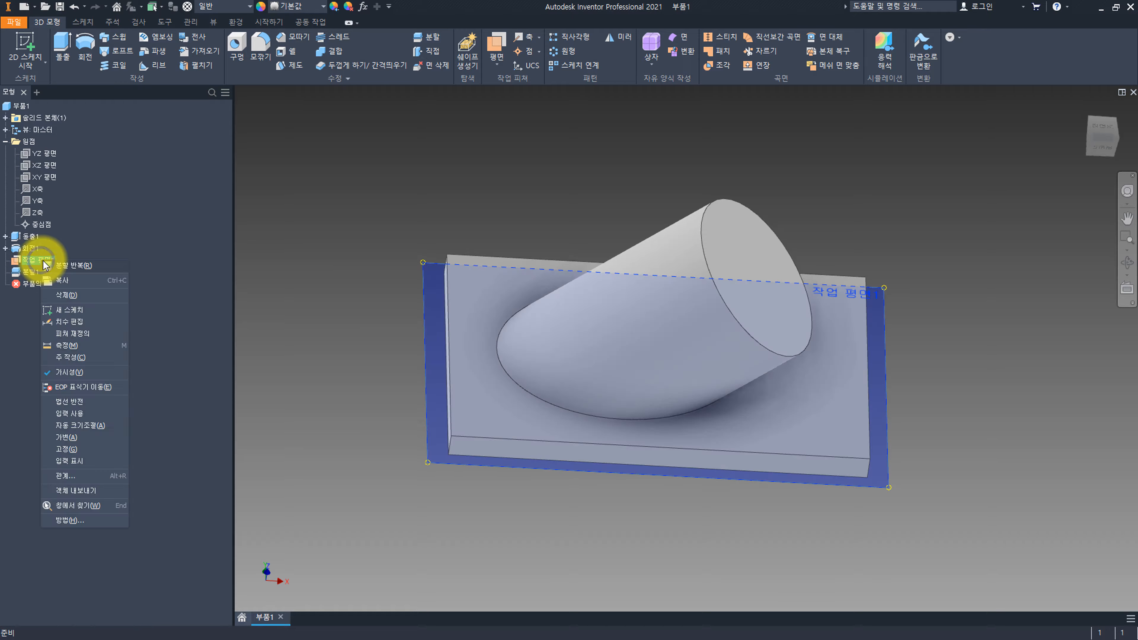
pyautogui.click(89, 372)
pyautogui.keyDown('shift'); pyautogui.moveTo(461, 314); pyautogui.dragTo(387, 310, button='middle'); pyautogui.keyUp('shift')
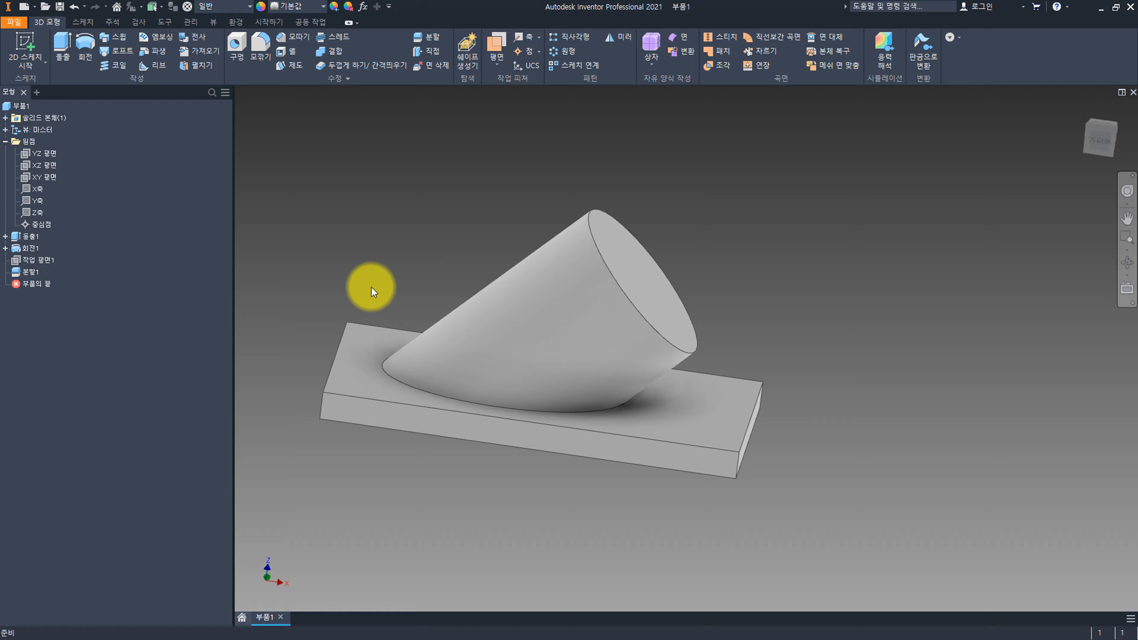
pyautogui.moveTo(371, 282)
pyautogui.keyDown('shift'); pyautogui.mouseDown(button='middle')
pyautogui.moveTo(406, 219)
pyautogui.moveTo(406, 255)
pyautogui.moveTo(499, 274)
pyautogui.moveTo(282, 254)
pyautogui.moveTo(412, 256)
pyautogui.moveTo(422, 274)
pyautogui.moveTo(376, 264)
pyautogui.moveTo(421, 275)
pyautogui.moveTo(389, 274)
pyautogui.moveTo(390, 287)
pyautogui.mouseUp(button='middle'); pyautogui.keyUp('shift')
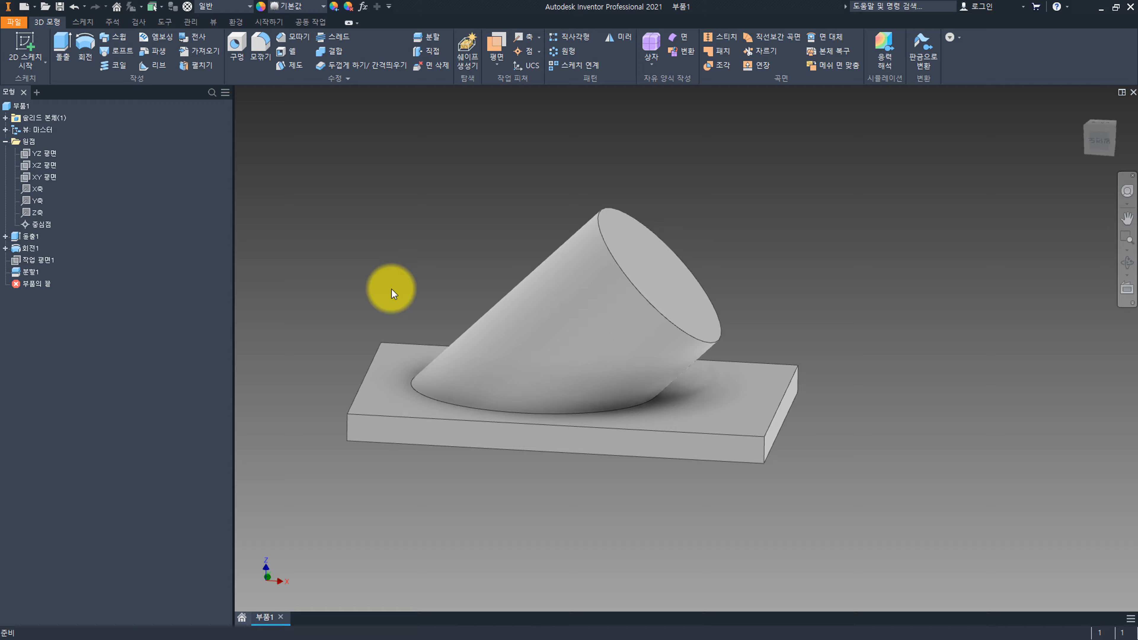
# Start a sketch on the inclined boss's circular end face and project its outer edge.
pyautogui.click(32, 45)
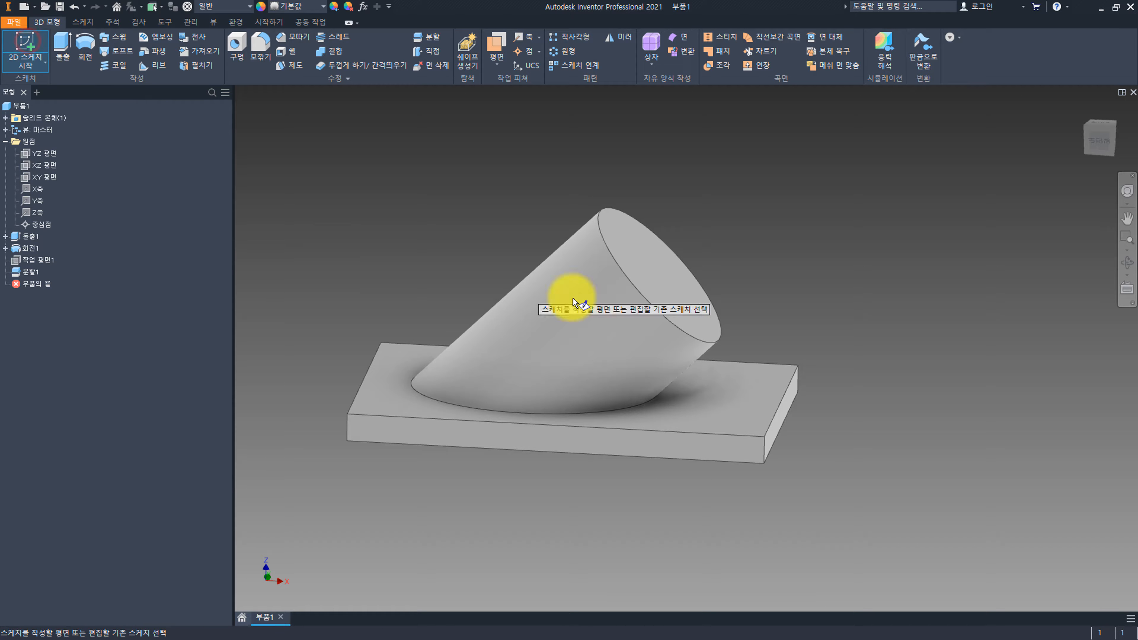
pyautogui.click(665, 292)
pyautogui.click(227, 50)
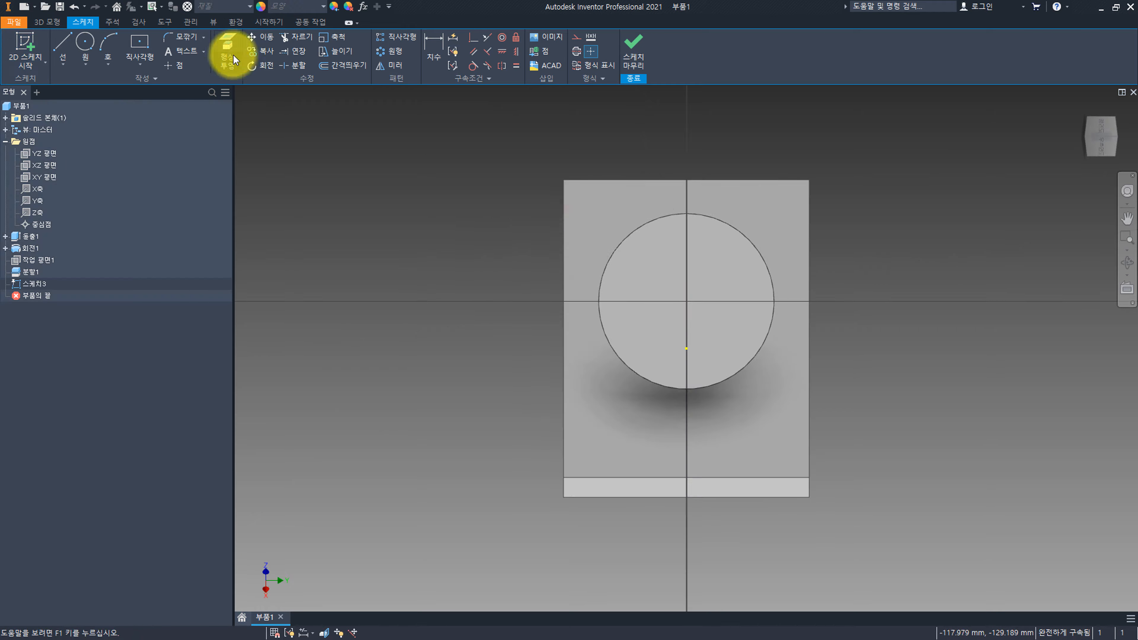
pyautogui.click(757, 248)
# Sketch a circle concentric with the boss's end face, dimension its diameter to 35 mm, and finish the sketch.
pyautogui.click(83, 43)
pyautogui.click(685, 302)
pyautogui.click(736, 323)
pyautogui.press('d')
pyautogui.click(738, 320)
pyautogui.click(862, 354)
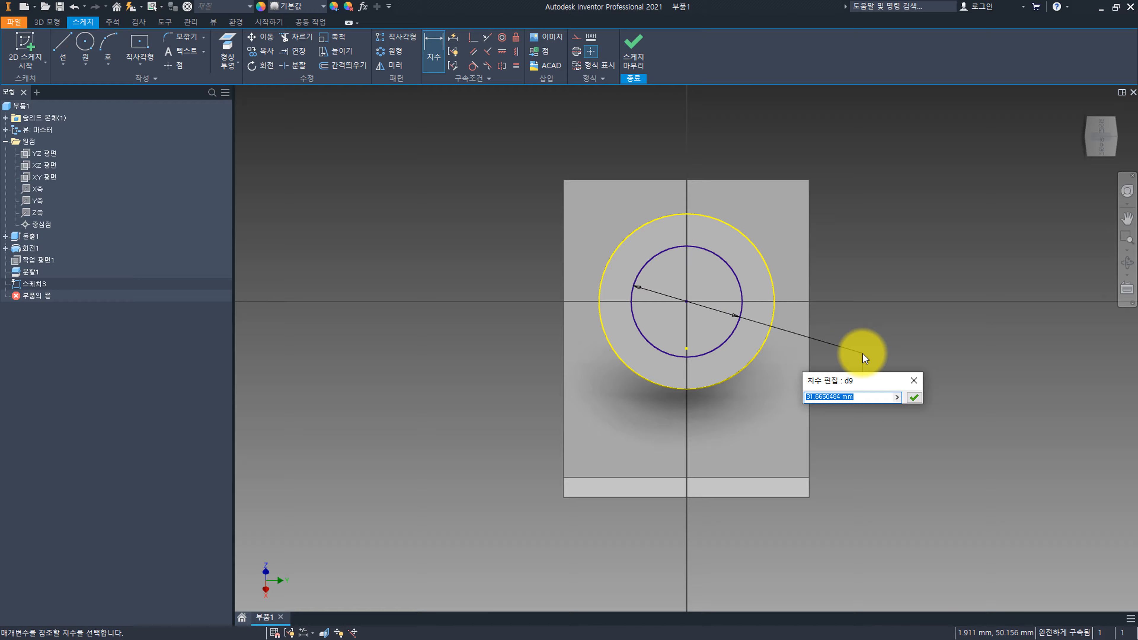
pyautogui.write('35')
pyautogui.press('Return')
pyautogui.click(632, 43)
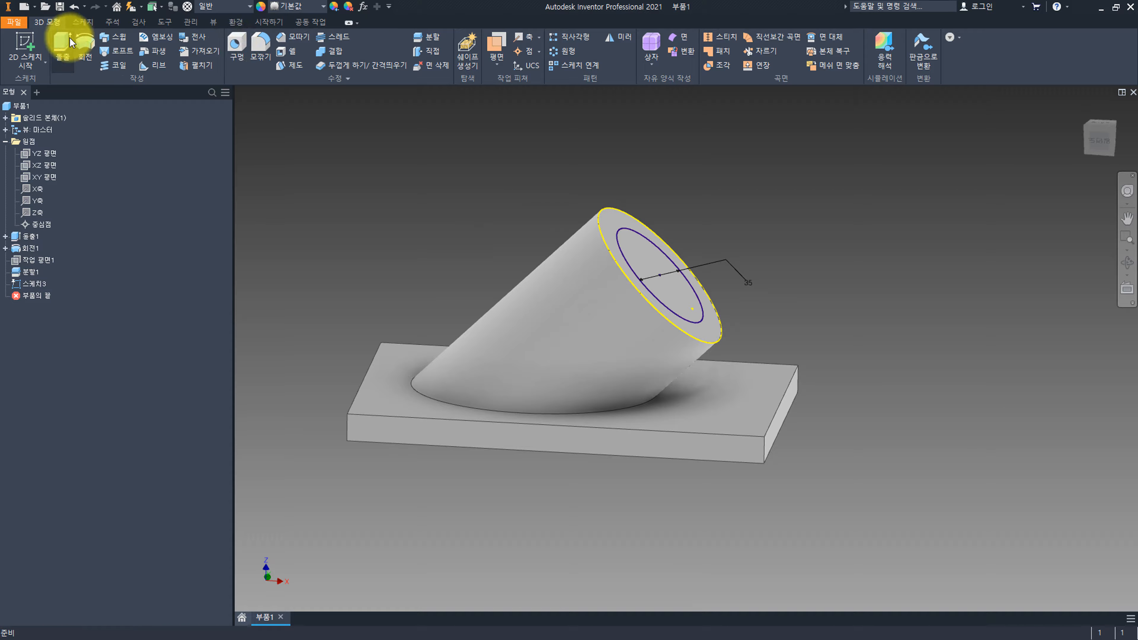
# Cut-extrude the 35 mm circle through the boss up to the base plate's top face.
pyautogui.click(62, 45)
pyautogui.click(646, 251)
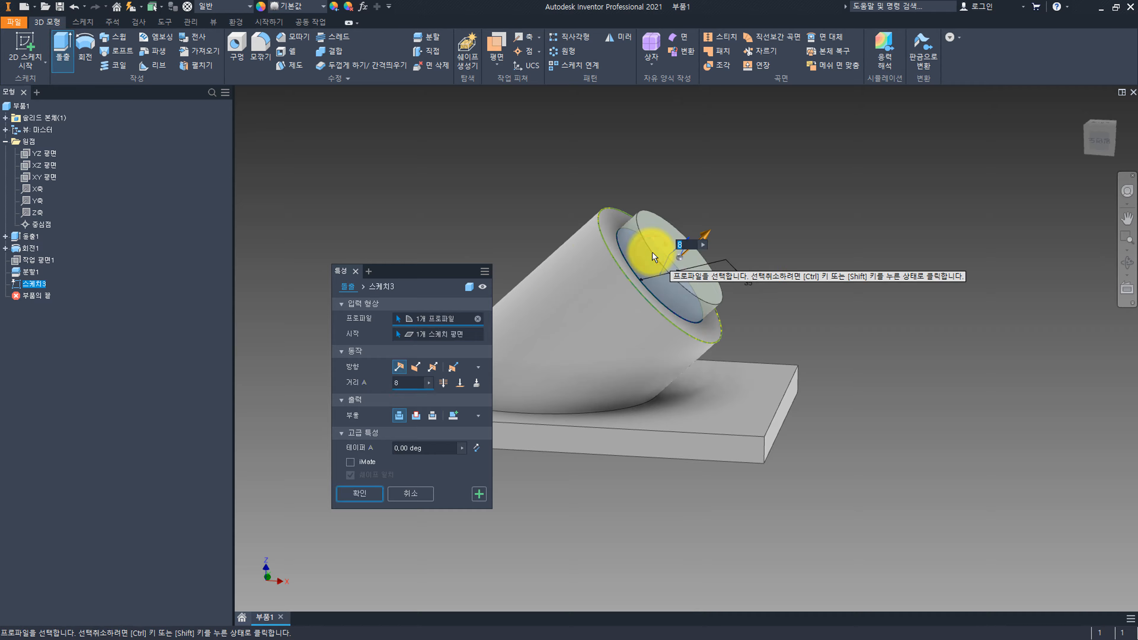
pyautogui.click(460, 382)
pyautogui.click(672, 406)
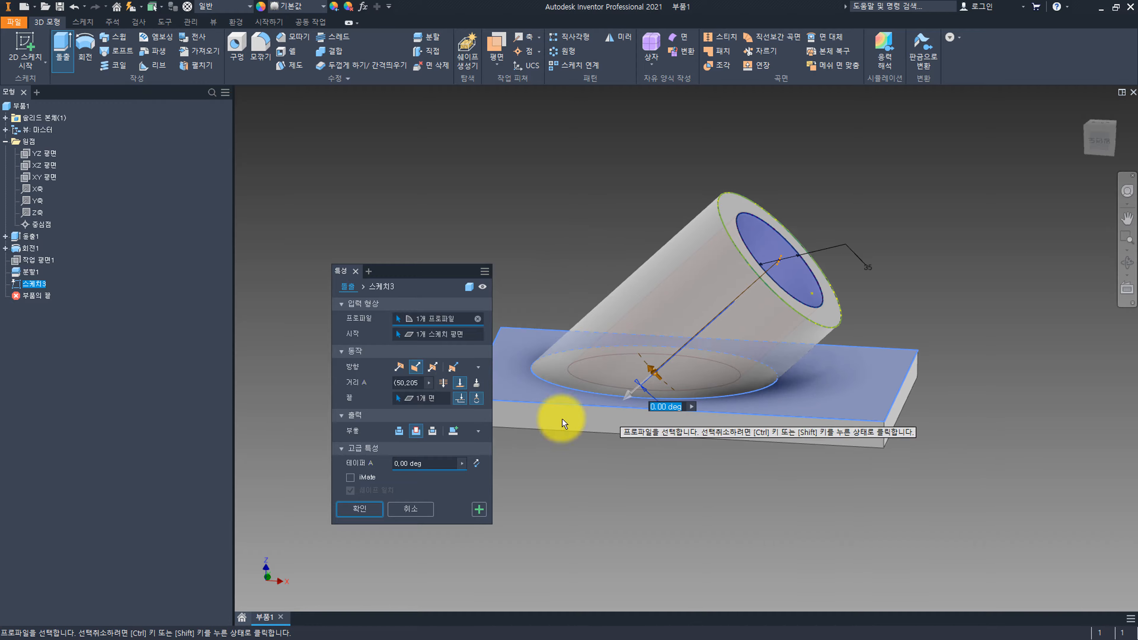
pyautogui.click(368, 509)
pyautogui.keyDown('shift'); pyautogui.moveTo(472, 488); pyautogui.dragTo(635, 395, button='middle'); pyautogui.keyUp('shift')
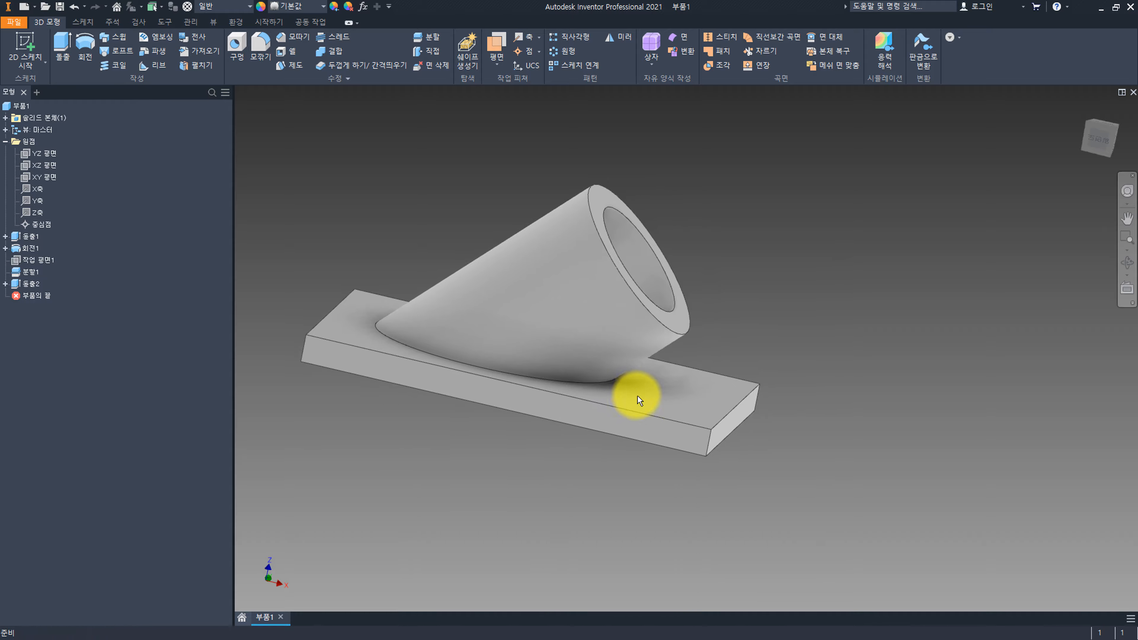
# Start a sketch on the XZ origin plane and slice the model graphics at that plane.
pyautogui.keyDown('shift'); pyautogui.moveTo(673, 465); pyautogui.dragTo(624, 411, button='middle'); pyautogui.keyUp('shift')
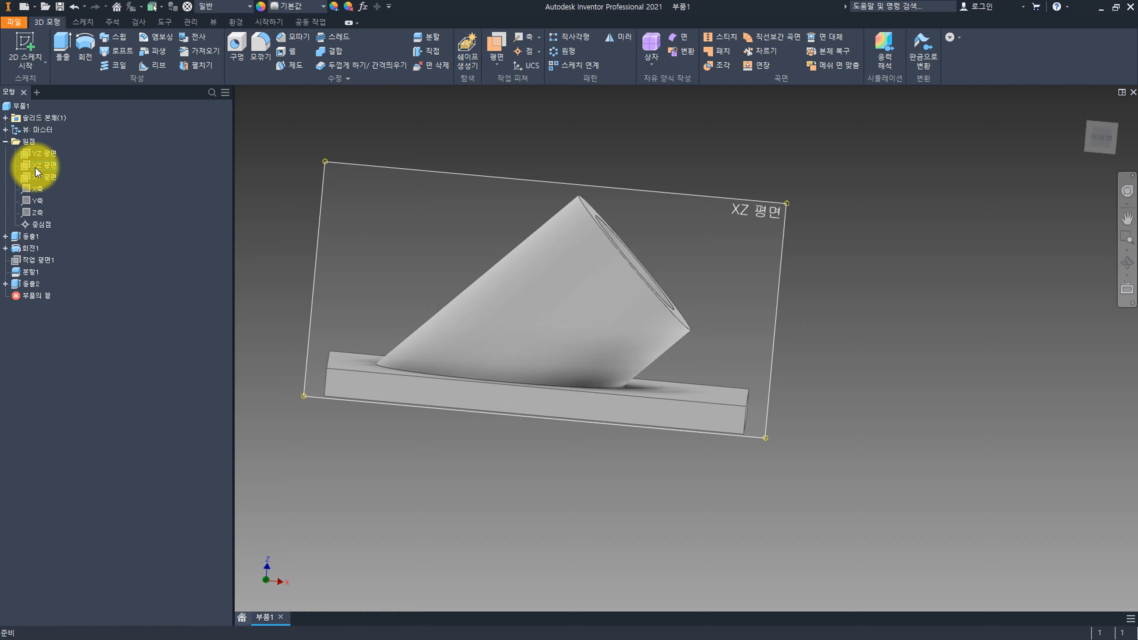
pyautogui.click(36, 167)
pyautogui.rightClick(37, 168)
pyautogui.click(87, 202)
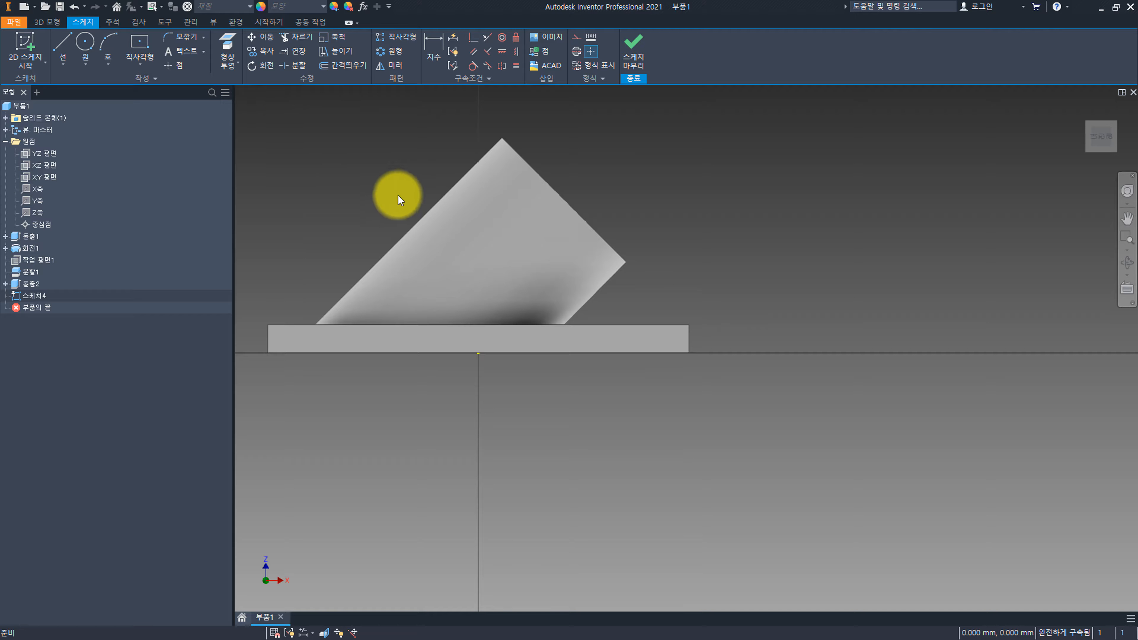
pyautogui.press('F7')
# Project the boss's end face and the base plate's top face into the XZ sketch as reference edges.
pyautogui.click(216, 45)
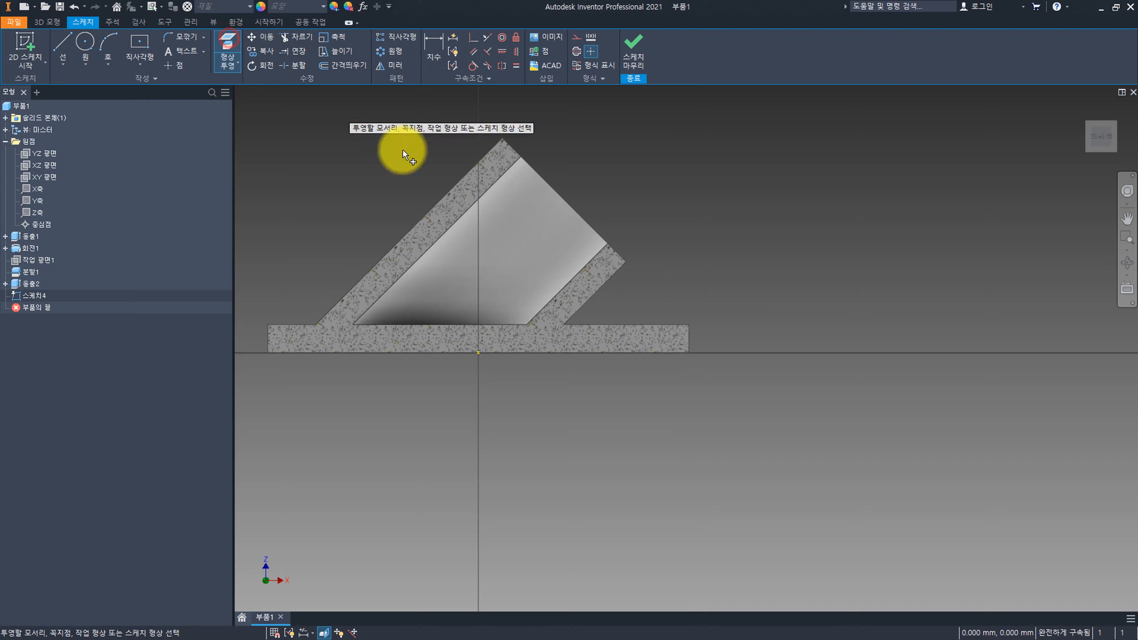
pyautogui.click(626, 263)
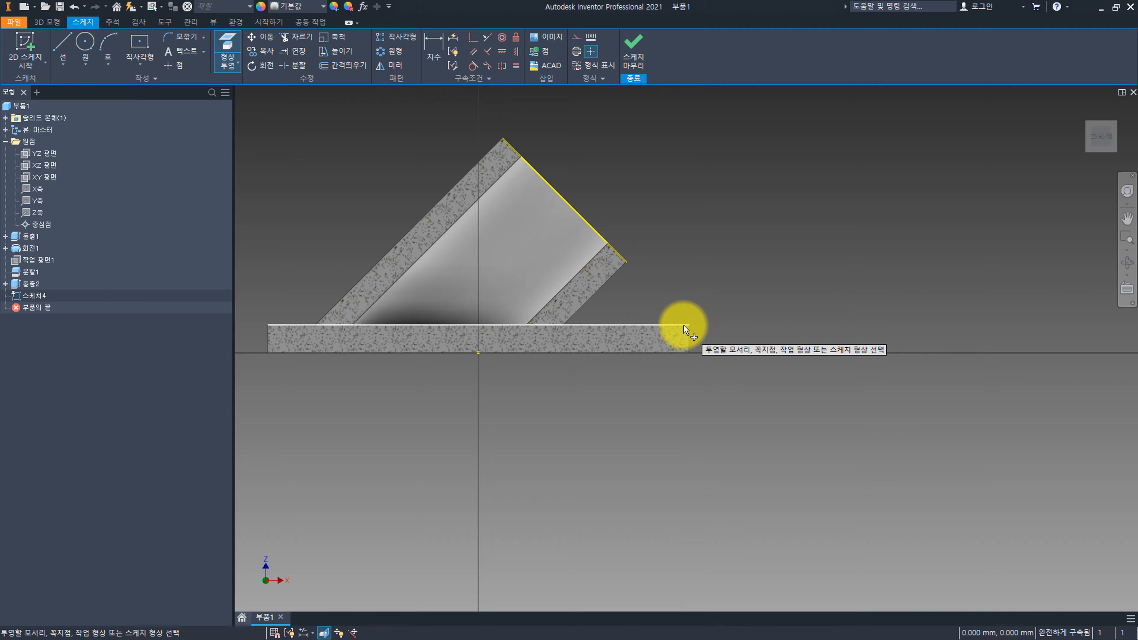
pyautogui.scroll(3, 699, 293)
pyautogui.press('Escape')
pyautogui.scroll(-3, 690, 291)
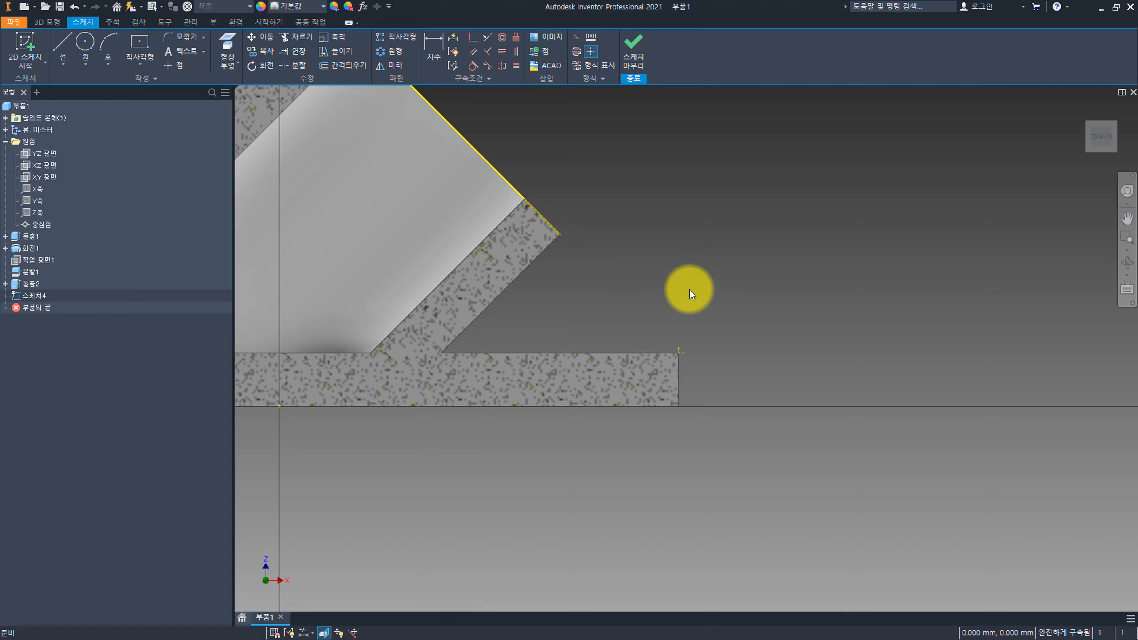
# Draw a line from the plate's upper corner to the boss's lower end-face corner, and finish the sketch.
pyautogui.press('l')
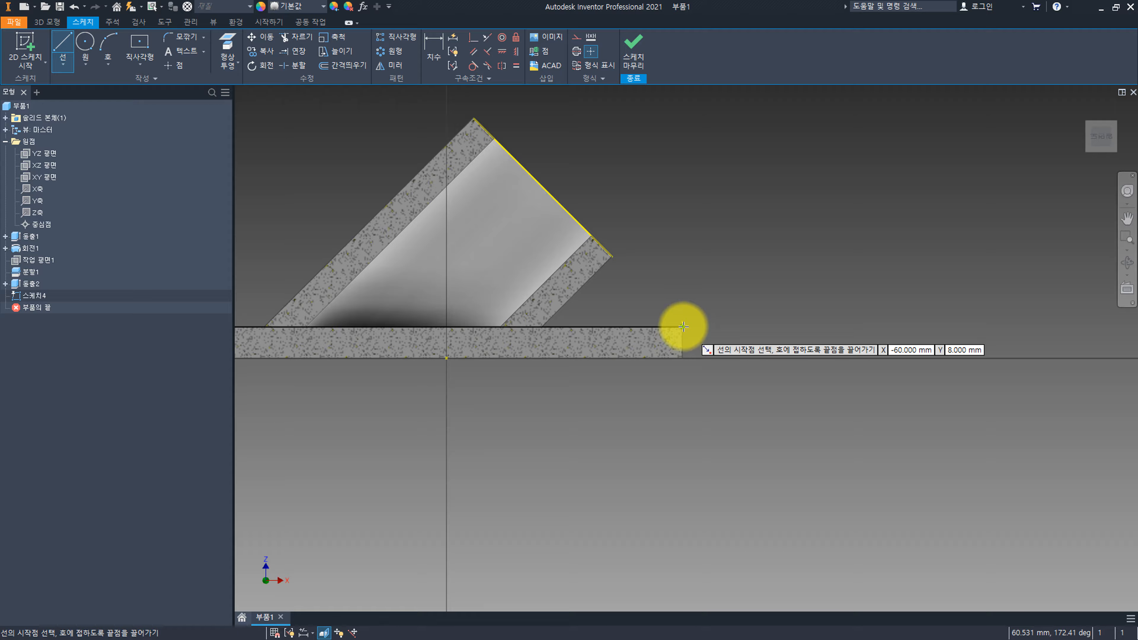
pyautogui.click(682, 327)
pyautogui.click(612, 257)
pyautogui.press('Escape')
pyautogui.click(627, 329)
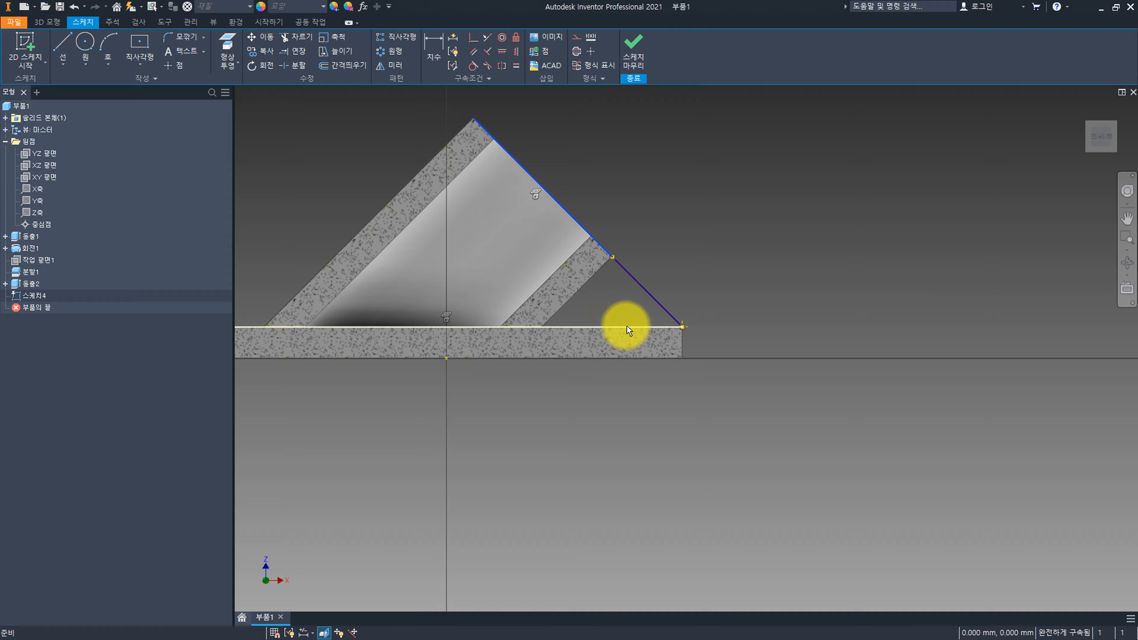
pyautogui.click(623, 51)
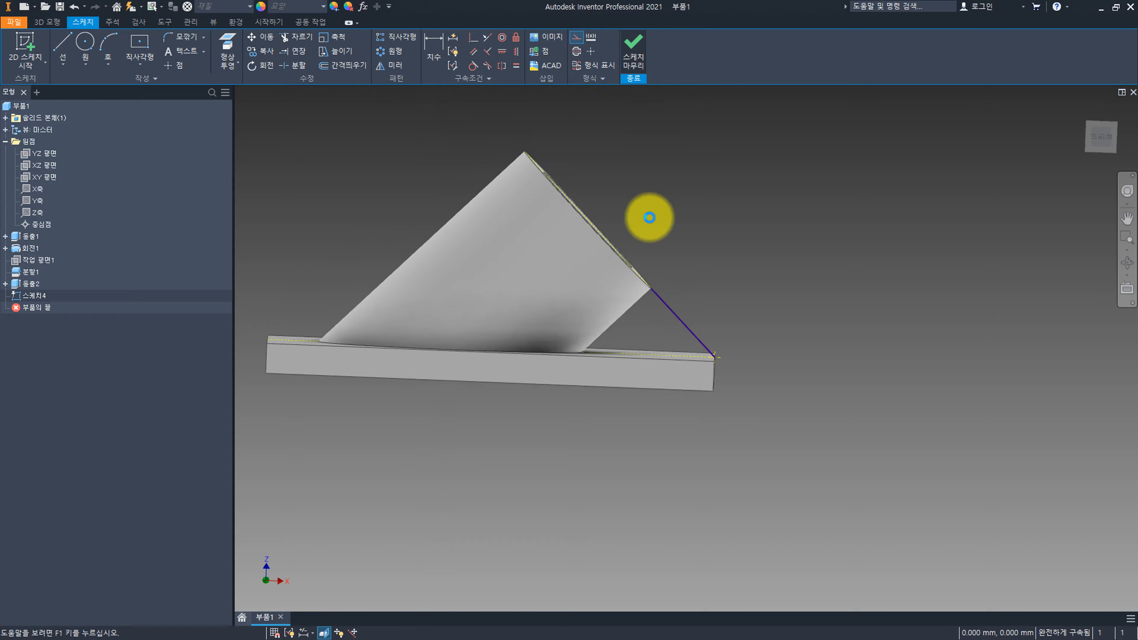
# Start a rib parallel to the sketch plane from the sloped line, directed towards the boss and base plate.
pyautogui.moveTo(648, 254)
pyautogui.keyDown('shift'); pyautogui.mouseDown(button='middle')
pyautogui.moveTo(704, 272)
pyautogui.moveTo(698, 290)
pyautogui.mouseUp(button='middle'); pyautogui.keyUp('shift')
pyautogui.scroll(5, 703, 328)
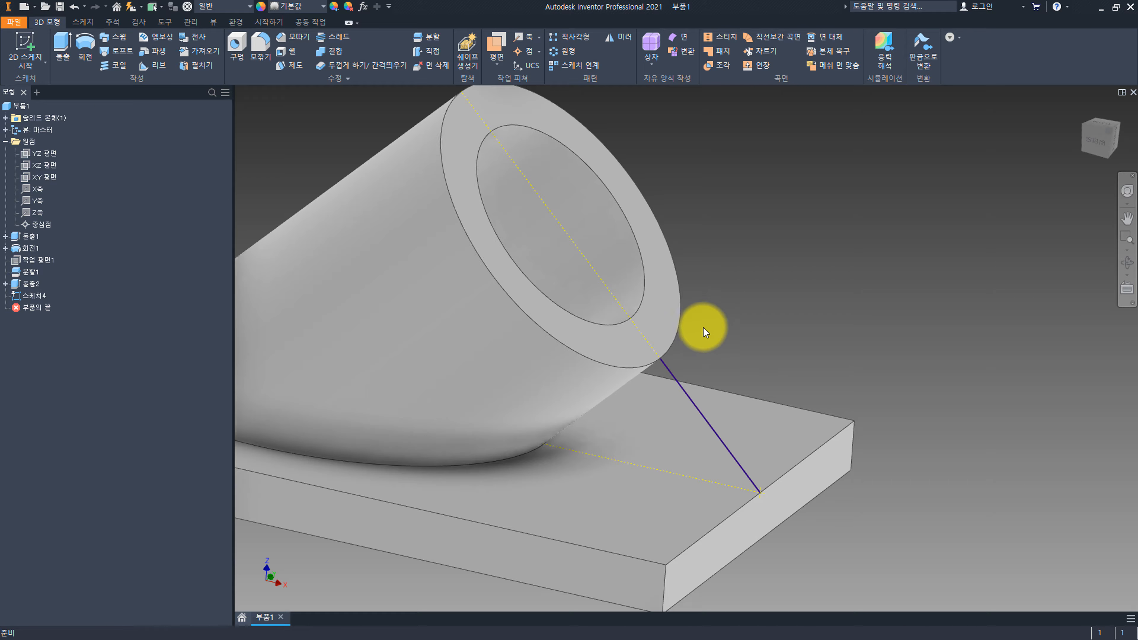
pyautogui.scroll(-4, 692, 296)
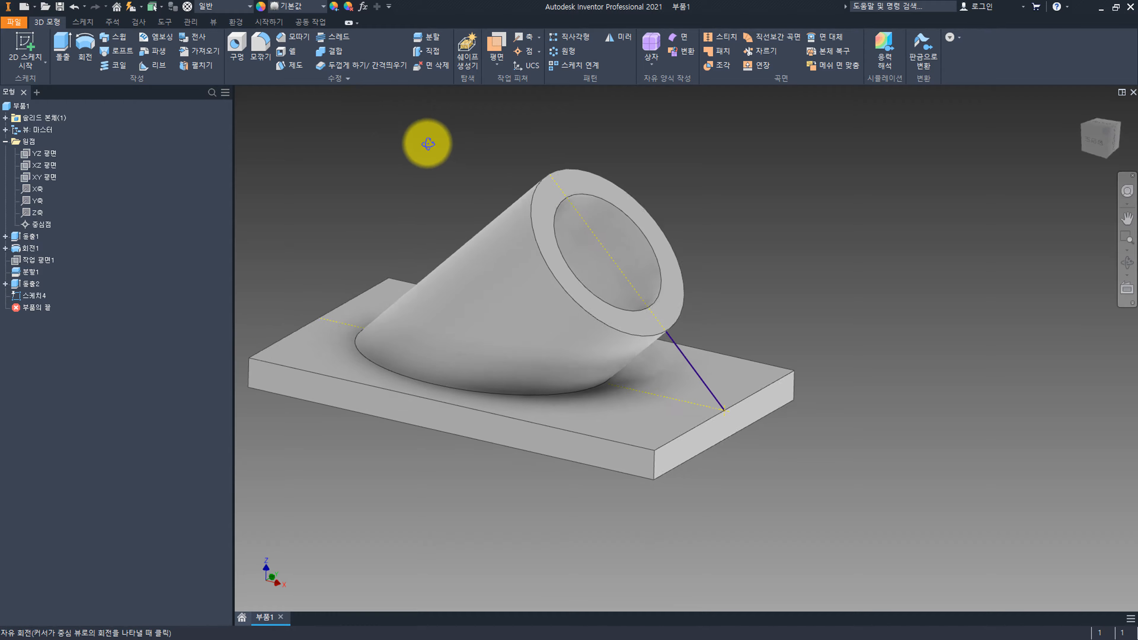
pyautogui.click(153, 65)
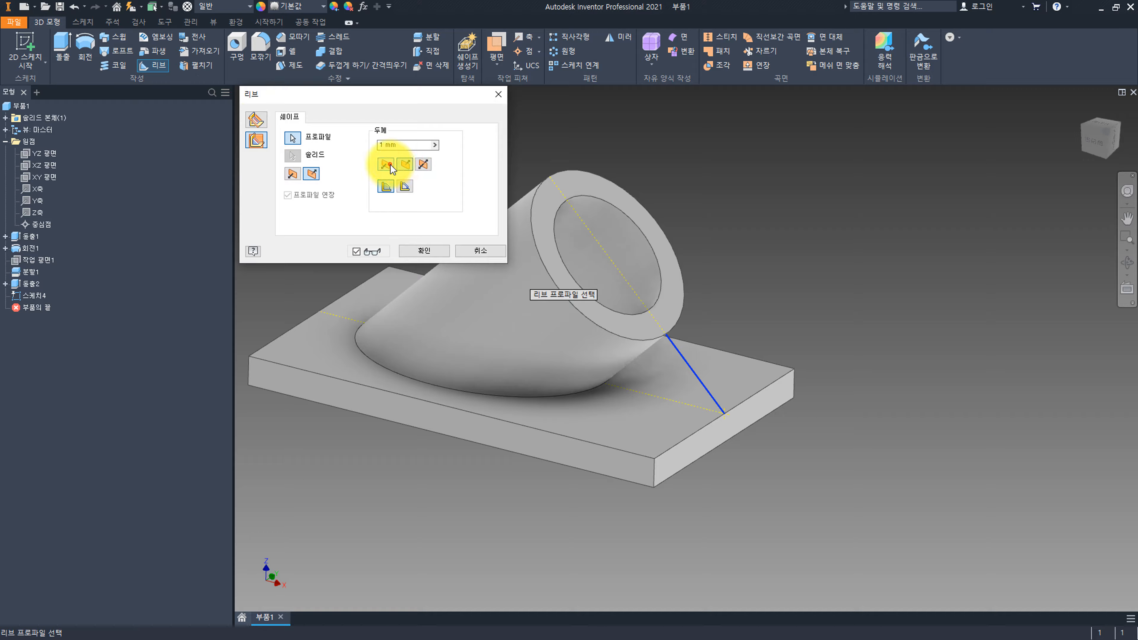
pyautogui.click(291, 175)
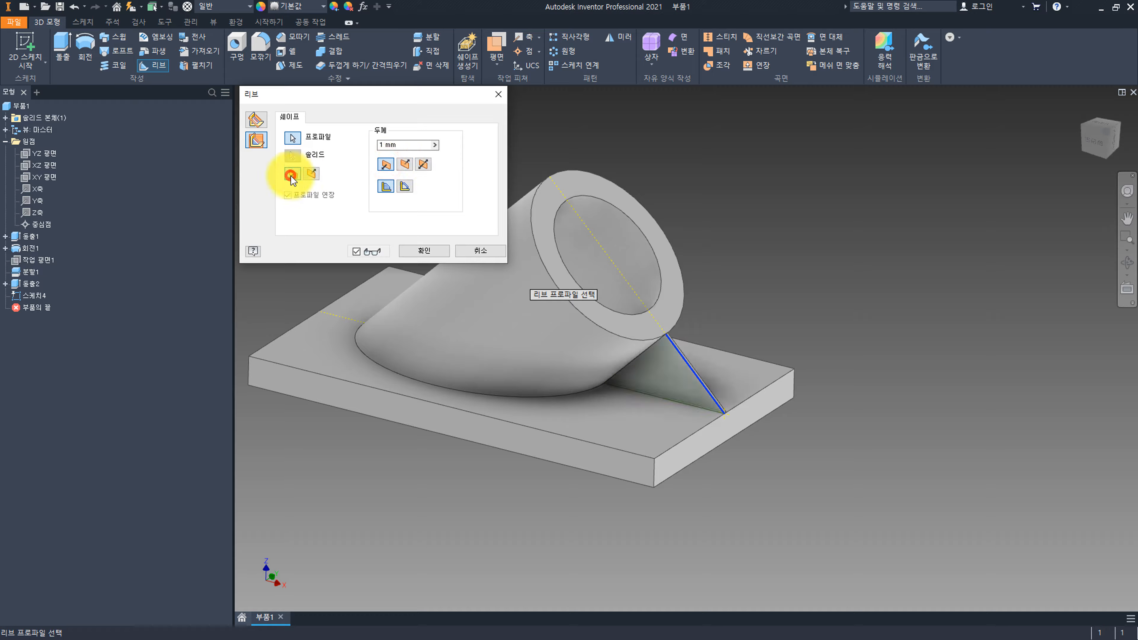
pyautogui.keyDown('shift'); pyautogui.moveTo(638, 250); pyautogui.dragTo(576, 237, button='middle'); pyautogui.keyUp('shift')
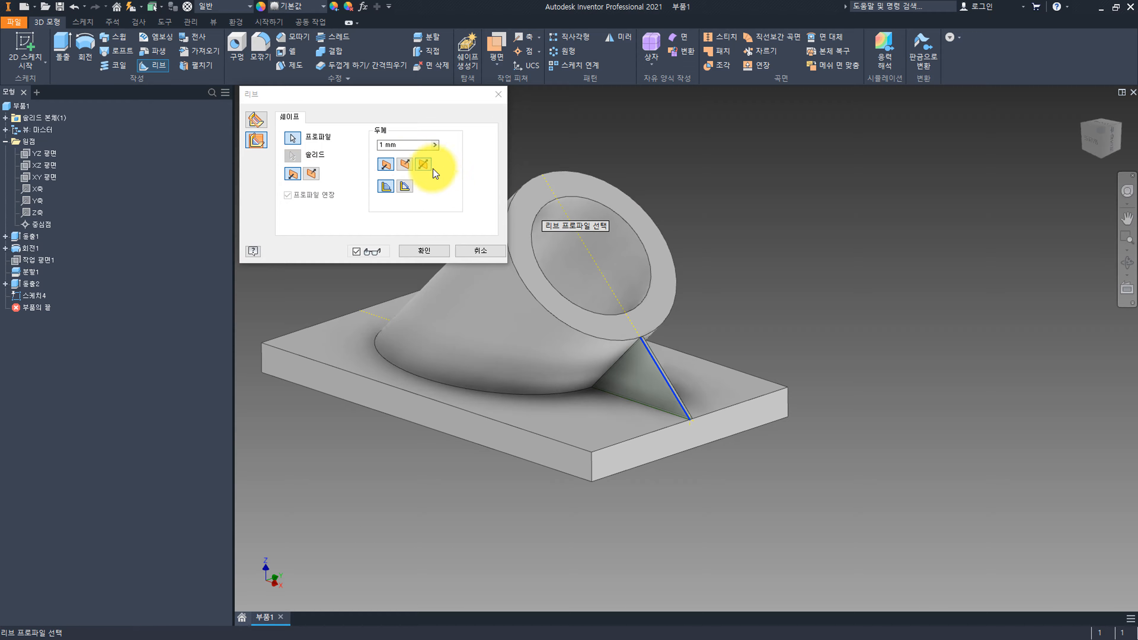
# Set the rib's thickness to 30 mm, applied symmetrically about the sketch plane, and create it.
pyautogui.click(405, 146)
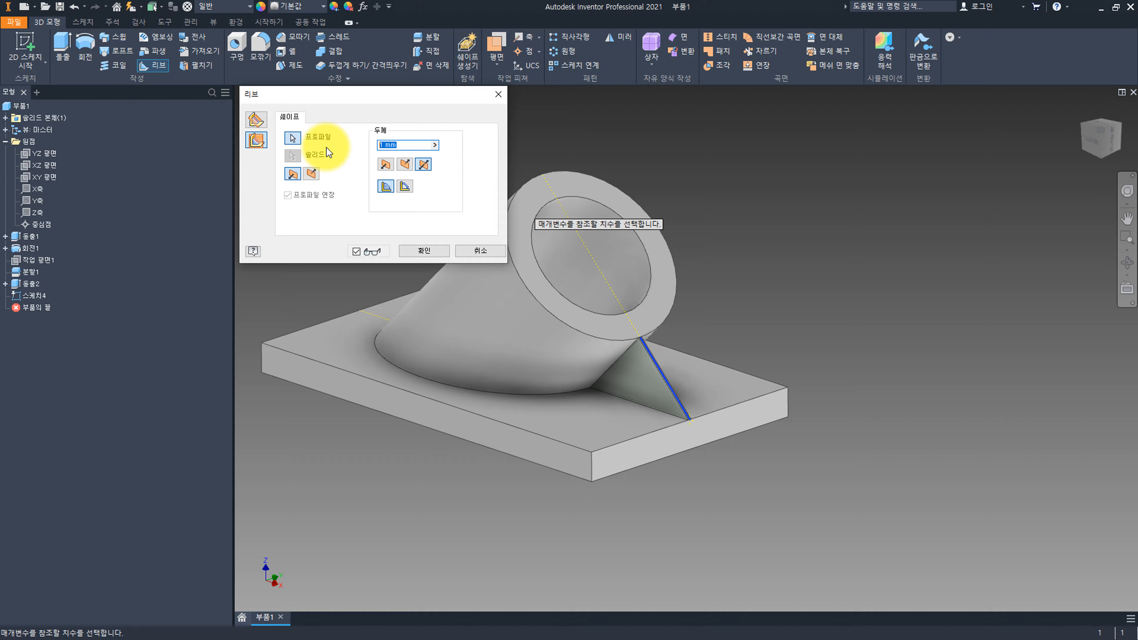
pyautogui.write('30')
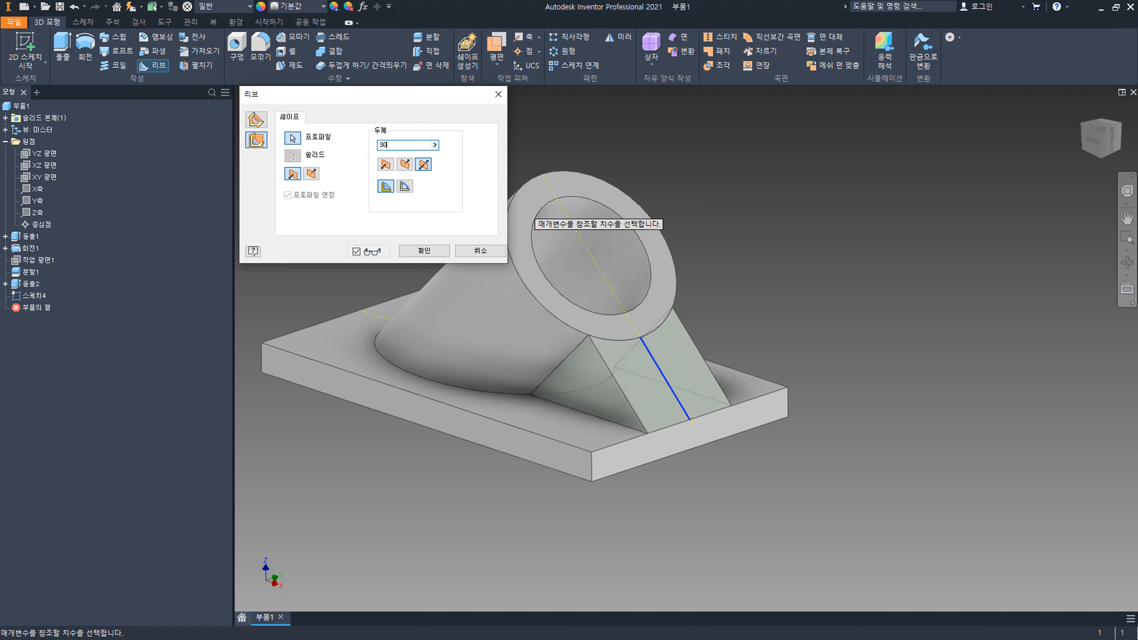
pyautogui.moveTo(485, 339)
pyautogui.keyDown('shift'); pyautogui.mouseDown(button='middle')
pyautogui.moveTo(560, 317)
pyautogui.moveTo(587, 322)
pyautogui.moveTo(564, 318)
pyautogui.moveTo(515, 338)
pyautogui.moveTo(492, 328)
pyautogui.mouseUp(button='middle'); pyautogui.keyUp('shift')
pyautogui.click(420, 251)
pyautogui.moveTo(419, 252)
pyautogui.keyDown('shift'); pyautogui.mouseDown(button='middle')
pyautogui.moveTo(426, 264)
pyautogui.moveTo(482, 242)
pyautogui.moveTo(479, 228)
pyautogui.moveTo(473, 246)
pyautogui.moveTo(487, 238)
pyautogui.moveTo(317, 261)
pyautogui.moveTo(478, 228)
pyautogui.moveTo(458, 254)
pyautogui.moveTo(465, 236)
pyautogui.mouseUp(button='middle'); pyautogui.keyUp('shift')
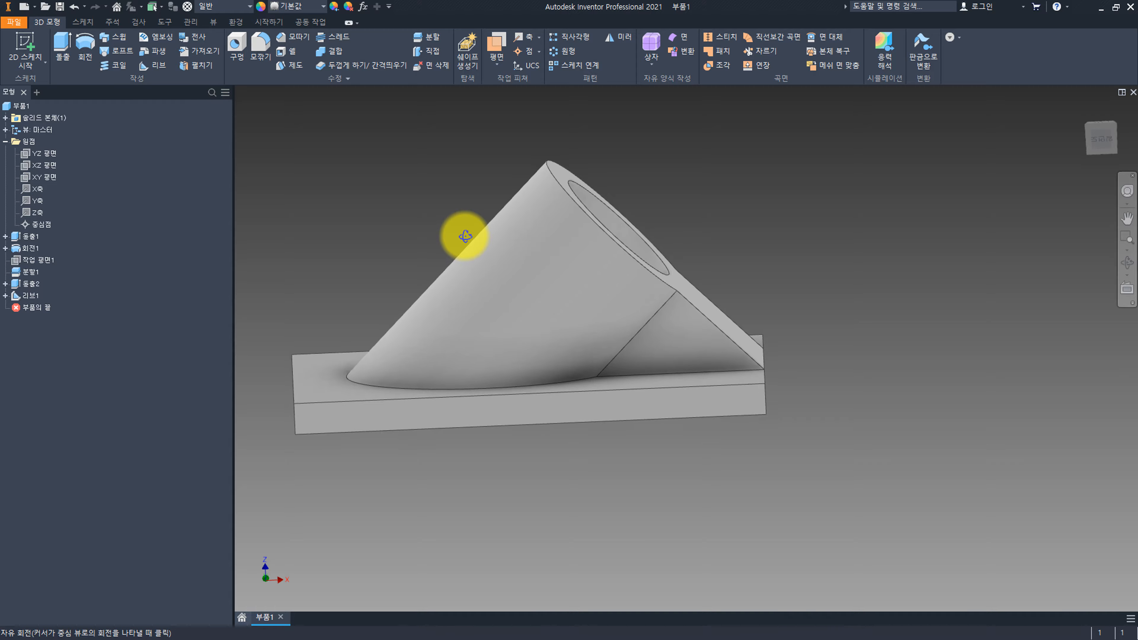
pyautogui.click(491, 278)
pyautogui.keyDown('shift'); pyautogui.moveTo(475, 269); pyautogui.dragTo(441, 259, button='middle'); pyautogui.keyUp('shift')
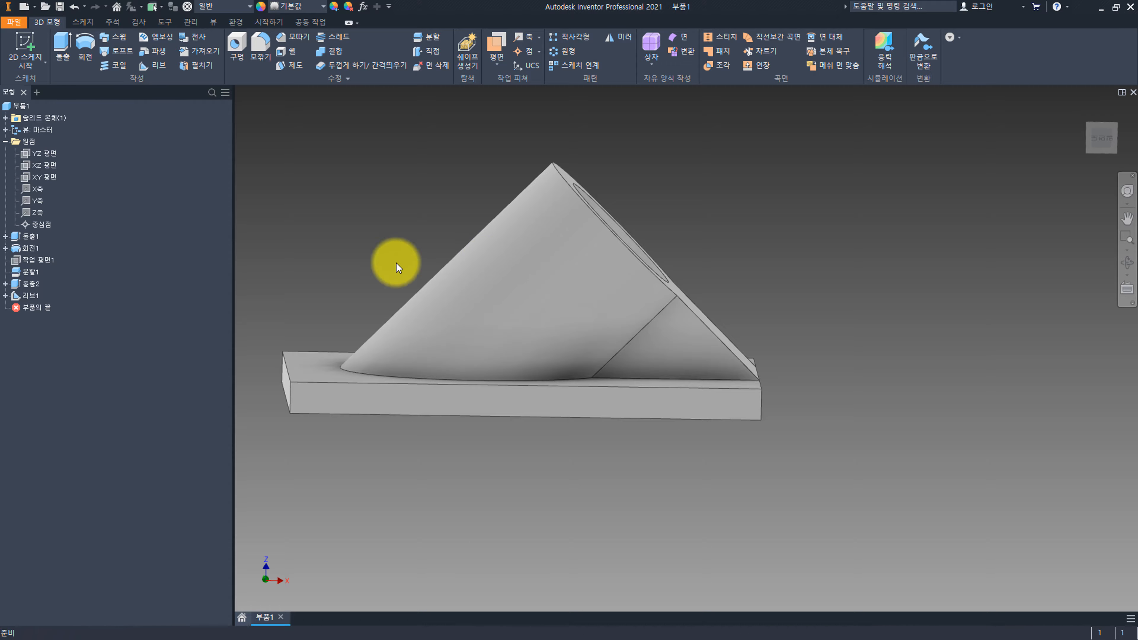
# Edit the rib between the boss and plate and switch its extent to finite.
pyautogui.doubleClick(26, 297)
pyautogui.keyDown('shift'); pyautogui.moveTo(587, 262); pyautogui.dragTo(568, 221, button='middle'); pyautogui.keyUp('shift')
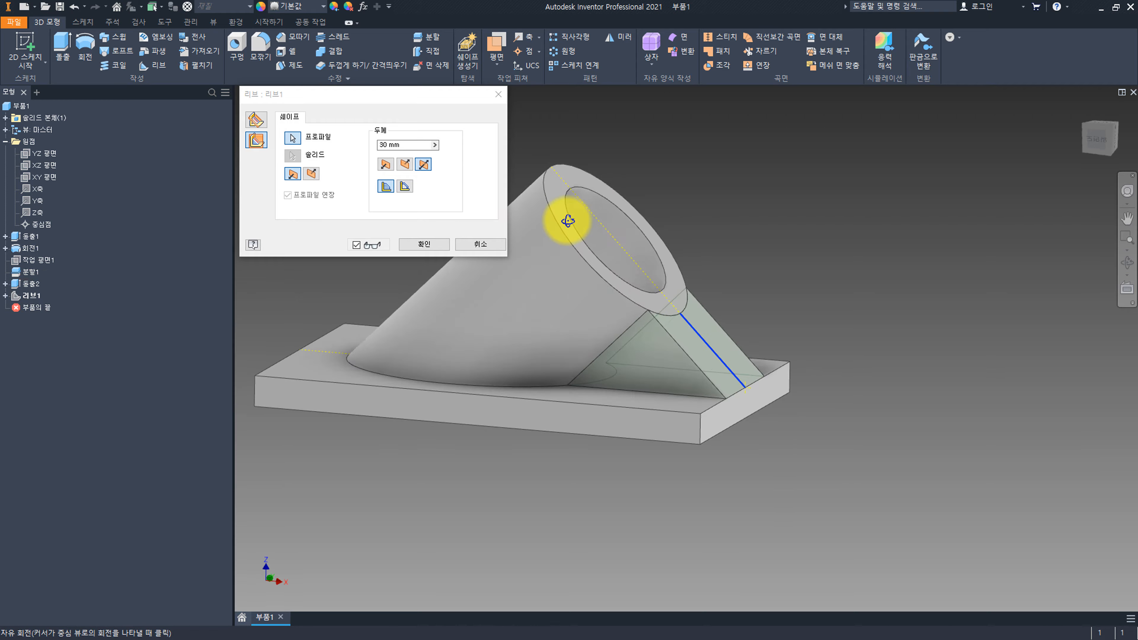
pyautogui.click(404, 189)
pyautogui.keyDown('shift'); pyautogui.moveTo(528, 266); pyautogui.dragTo(622, 247, button='middle'); pyautogui.keyUp('shift')
pyautogui.scroll(3, 691, 242)
pyautogui.keyDown('shift'); pyautogui.moveTo(691, 243); pyautogui.dragTo(674, 251, button='middle'); pyautogui.keyUp('shift')
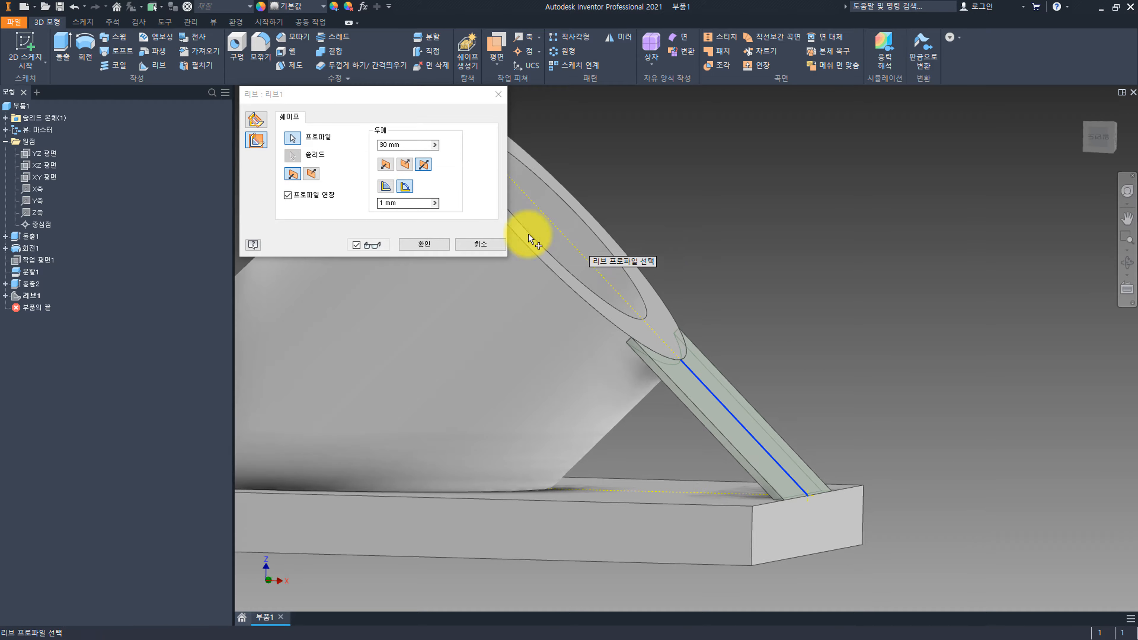
# Set the rib's finite extent to 8 mm and apply the edit.
pyautogui.click(405, 202)
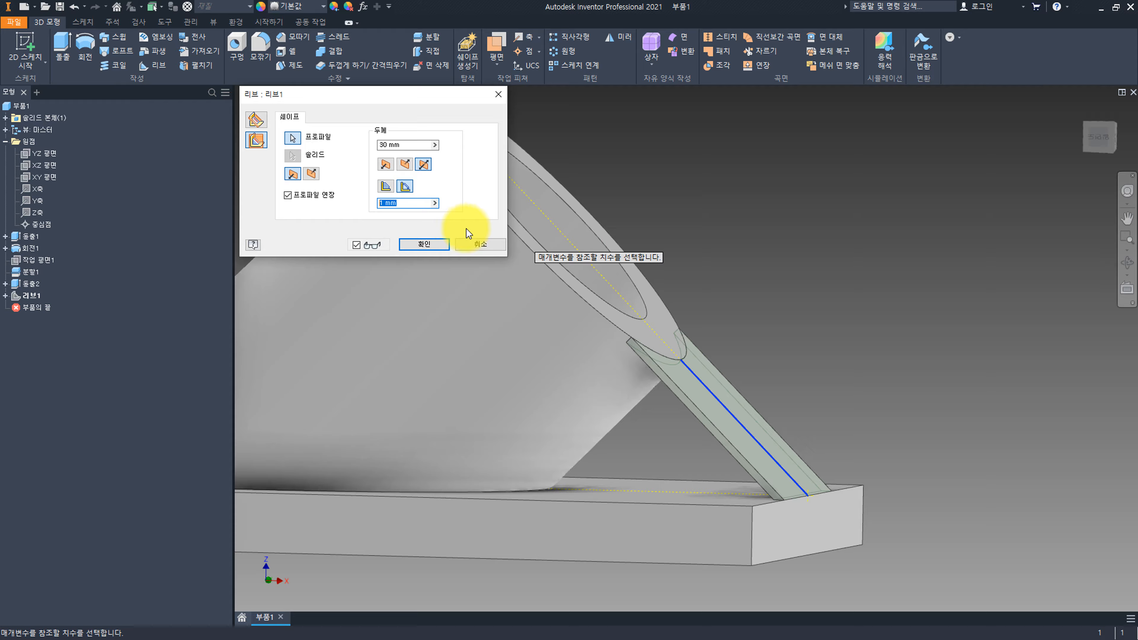
pyautogui.write('8')
pyautogui.keyDown('shift'); pyautogui.moveTo(754, 368); pyautogui.dragTo(760, 337, button='middle'); pyautogui.keyUp('shift')
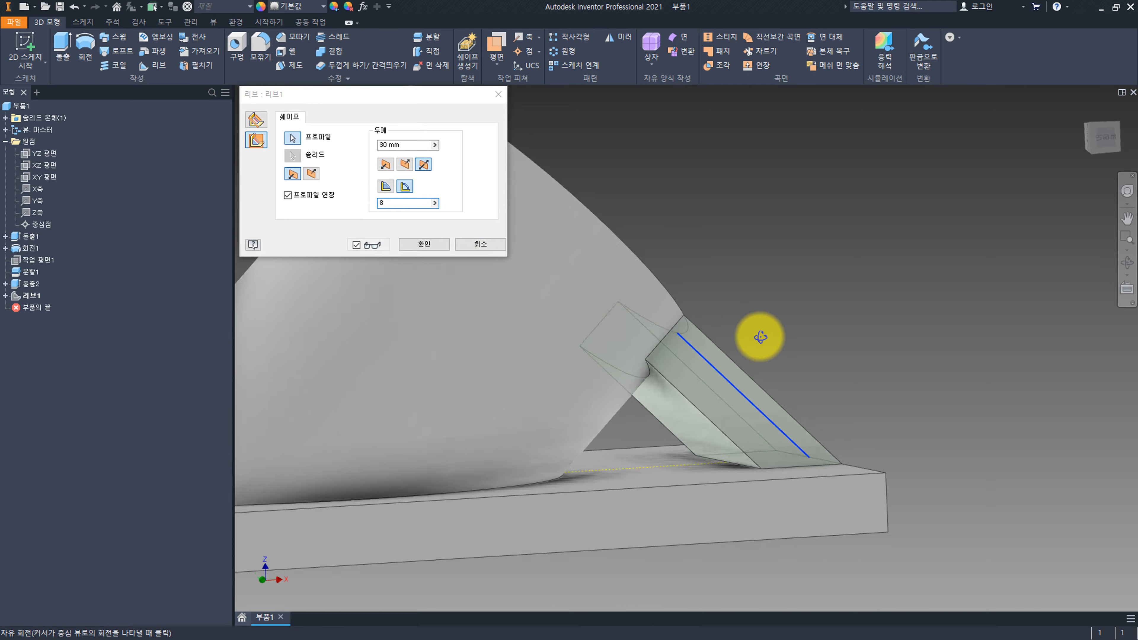
pyautogui.click(423, 244)
pyautogui.keyDown('shift'); pyautogui.moveTo(769, 287); pyautogui.dragTo(775, 323, button='middle'); pyautogui.keyUp('shift')
pyautogui.scroll(-5, 774, 324)
pyautogui.keyDown('shift'); pyautogui.moveTo(685, 286); pyautogui.dragTo(699, 210, button='middle'); pyautogui.keyUp('shift')
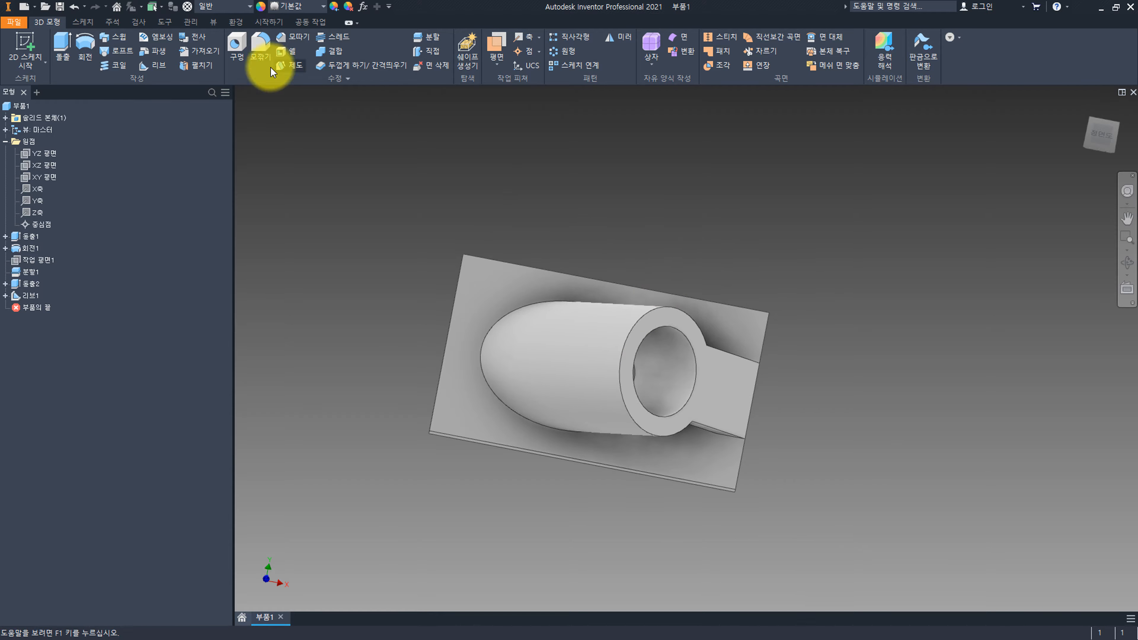
# Fillet the base plate's four vertical corner edges with a 12 mm radius.
pyautogui.click(262, 44)
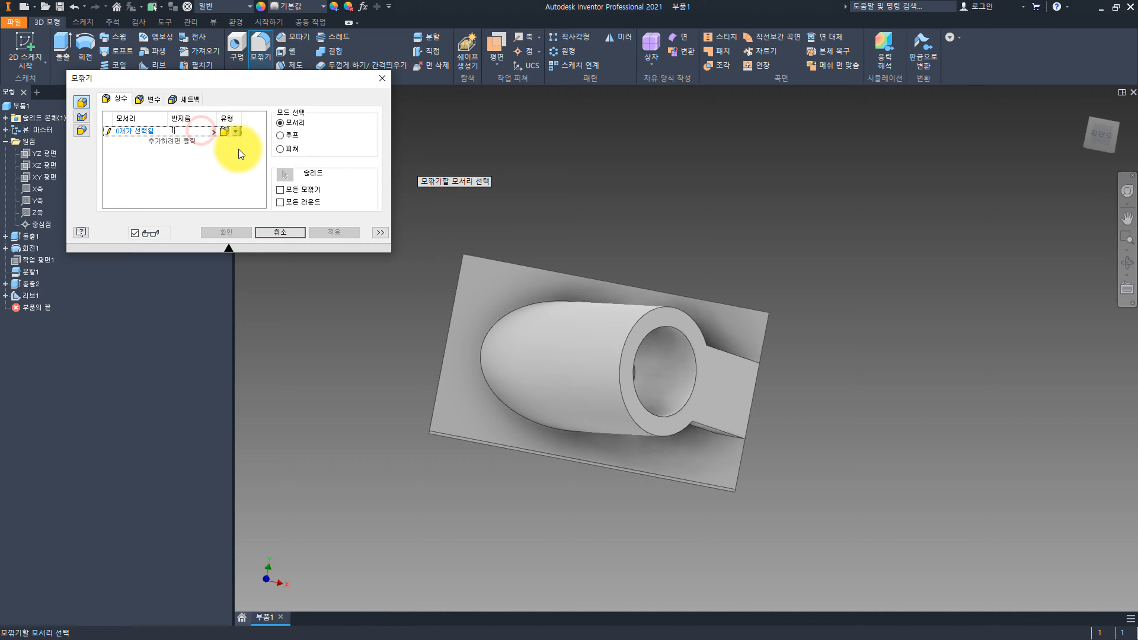
pyautogui.keyDown('shift'); pyautogui.moveTo(546, 271); pyautogui.dragTo(470, 249, button='middle'); pyautogui.keyUp('shift')
pyautogui.click(461, 248)
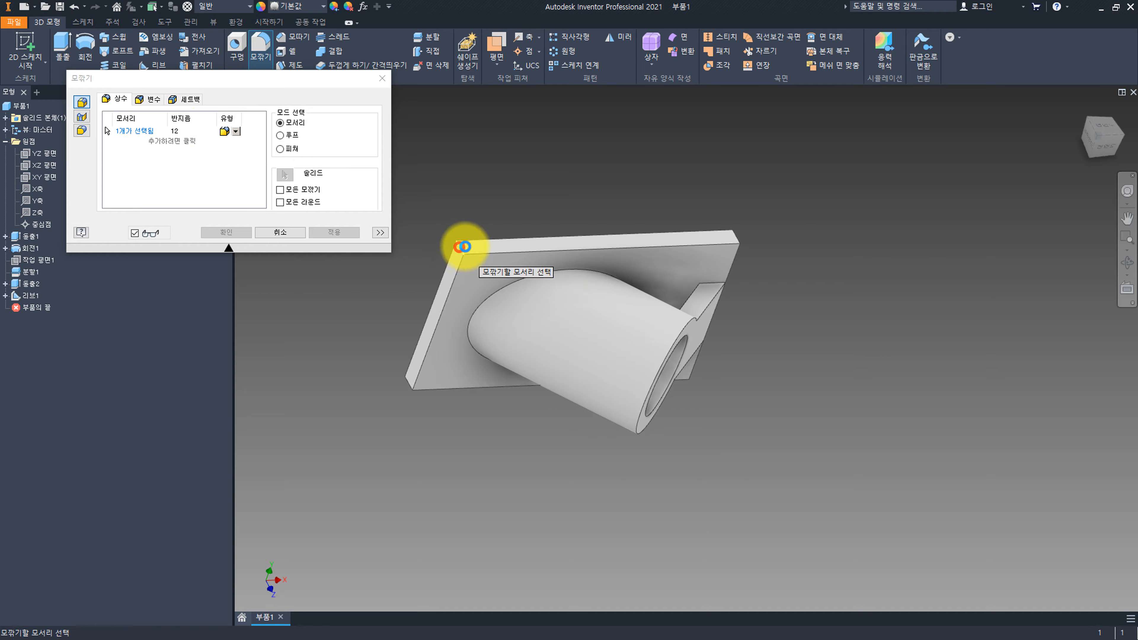
pyautogui.click(739, 239)
pyautogui.keyDown('shift'); pyautogui.moveTo(736, 240); pyautogui.dragTo(686, 259, button='middle'); pyautogui.keyUp('shift')
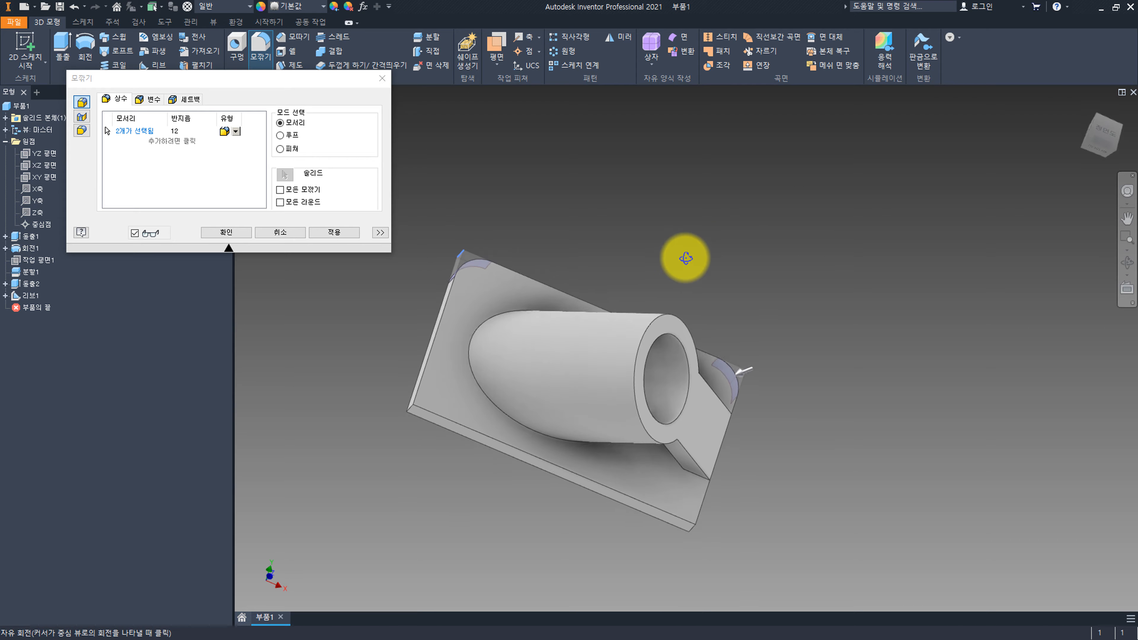
pyautogui.moveTo(676, 364); pyautogui.dragTo(673, 313, button='middle')
pyautogui.click(689, 481)
pyautogui.click(405, 361)
pyautogui.click(221, 233)
pyautogui.moveTo(374, 315)
pyautogui.keyDown('shift'); pyautogui.mouseDown(button='middle')
pyautogui.moveTo(380, 323)
pyautogui.moveTo(346, 307)
pyautogui.moveTo(356, 322)
pyautogui.moveTo(371, 309)
pyautogui.mouseUp(button='middle'); pyautogui.keyUp('shift')
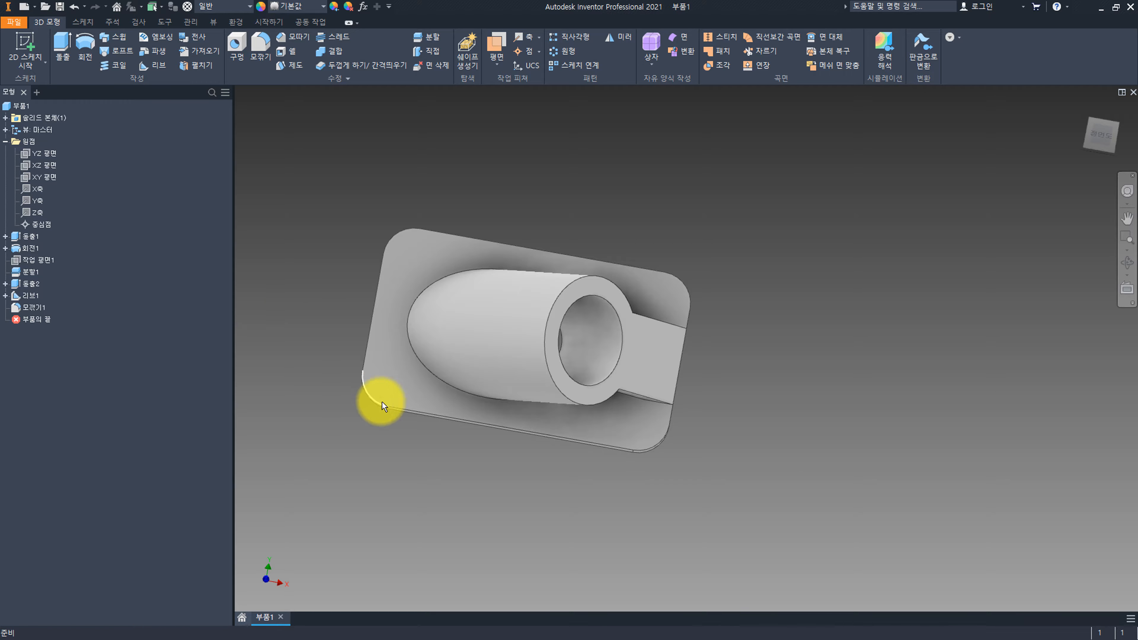
# Start a sketch on the base plate's top face and draw a centre rectangle about 95 x 56 mm from the origin.
pyautogui.click(373, 294)
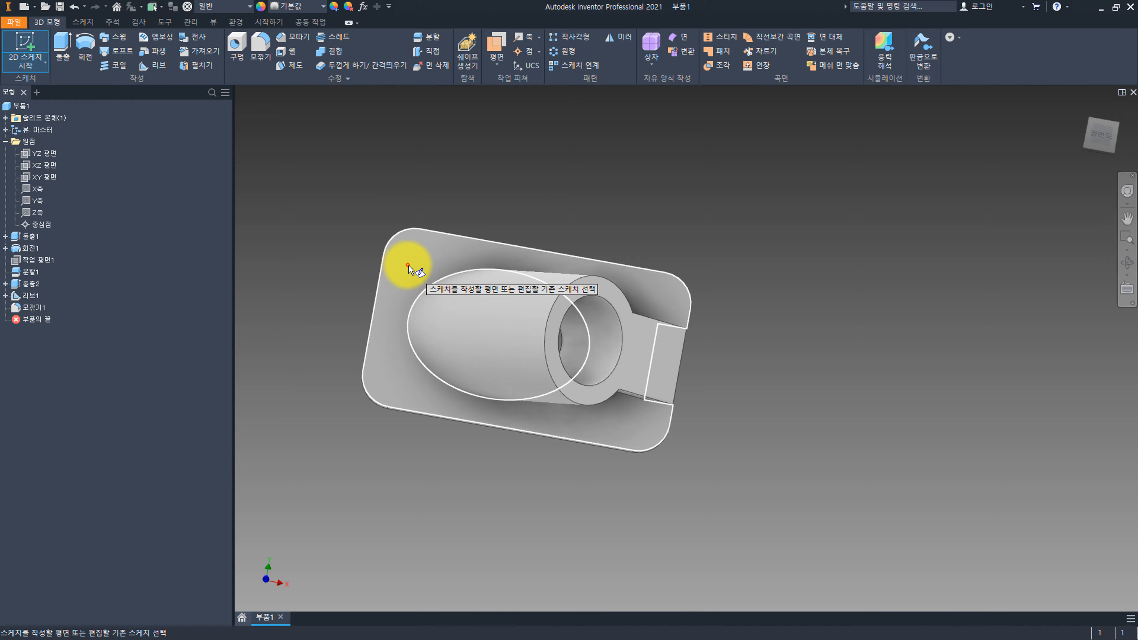
pyautogui.click(137, 45)
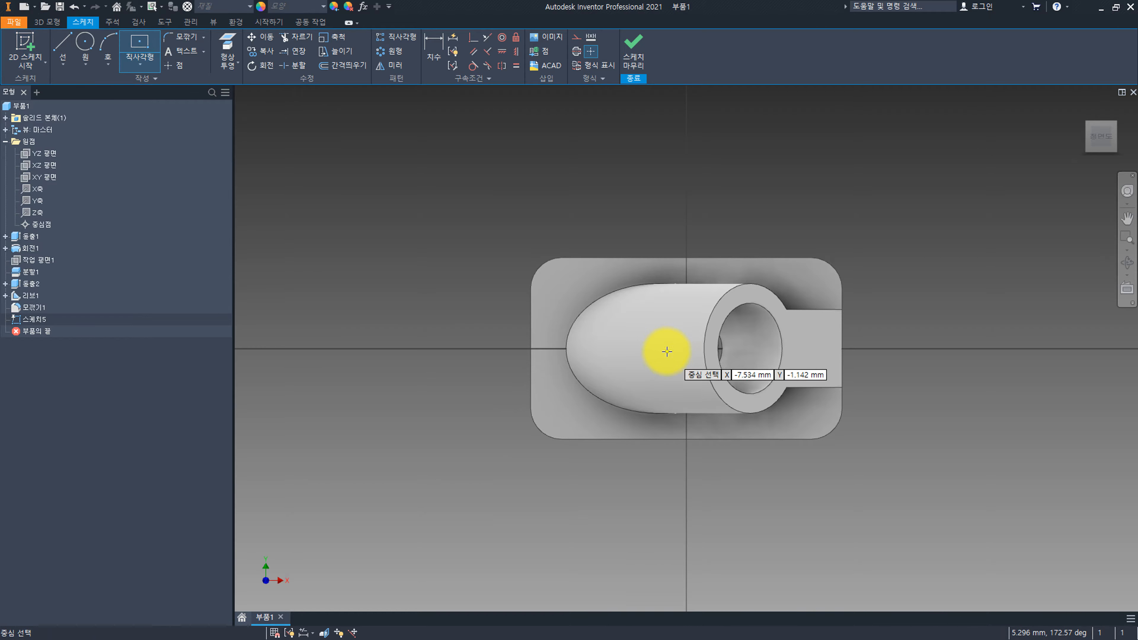
pyautogui.click(684, 348)
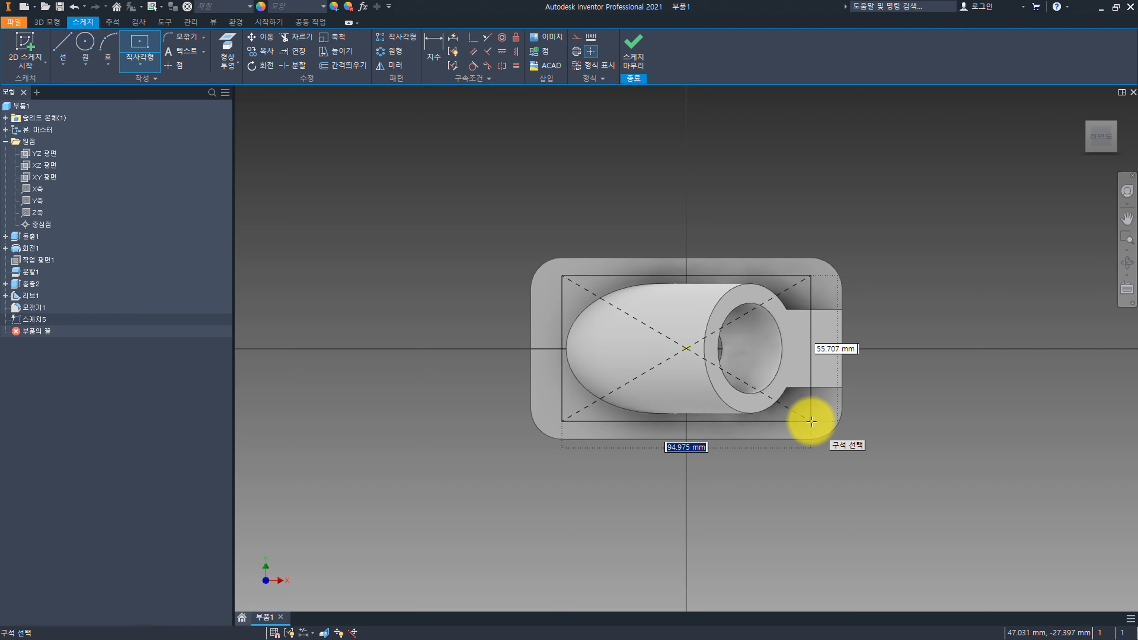
pyautogui.click(811, 421)
# Dimension the rectangle 96 mm long and 46 mm wide, and finish the sketch.
pyautogui.press('d')
pyautogui.click(755, 490)
pyautogui.write('96')
pyautogui.press('Return')
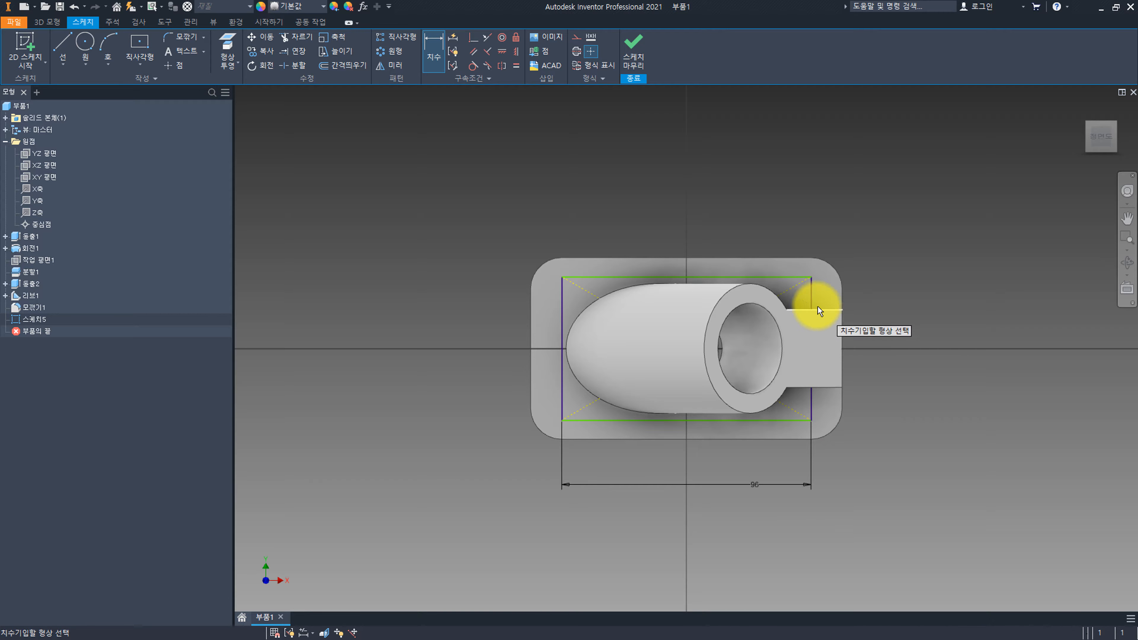
pyautogui.click(810, 295)
pyautogui.click(891, 317)
pyautogui.write('46')
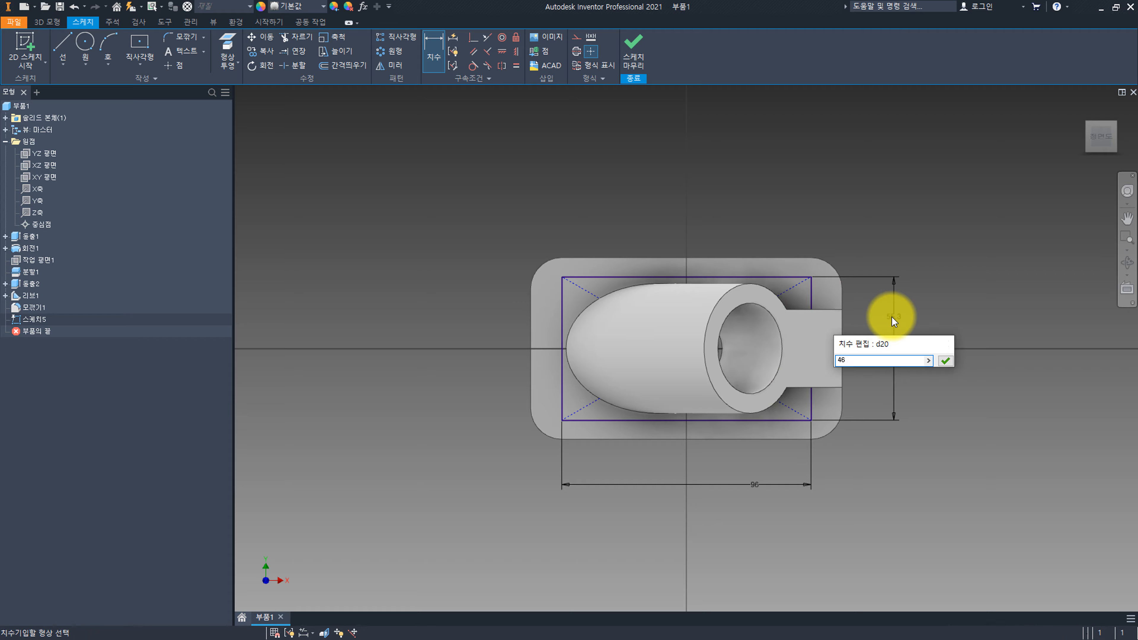
pyautogui.press('Return')
pyautogui.press('Escape')
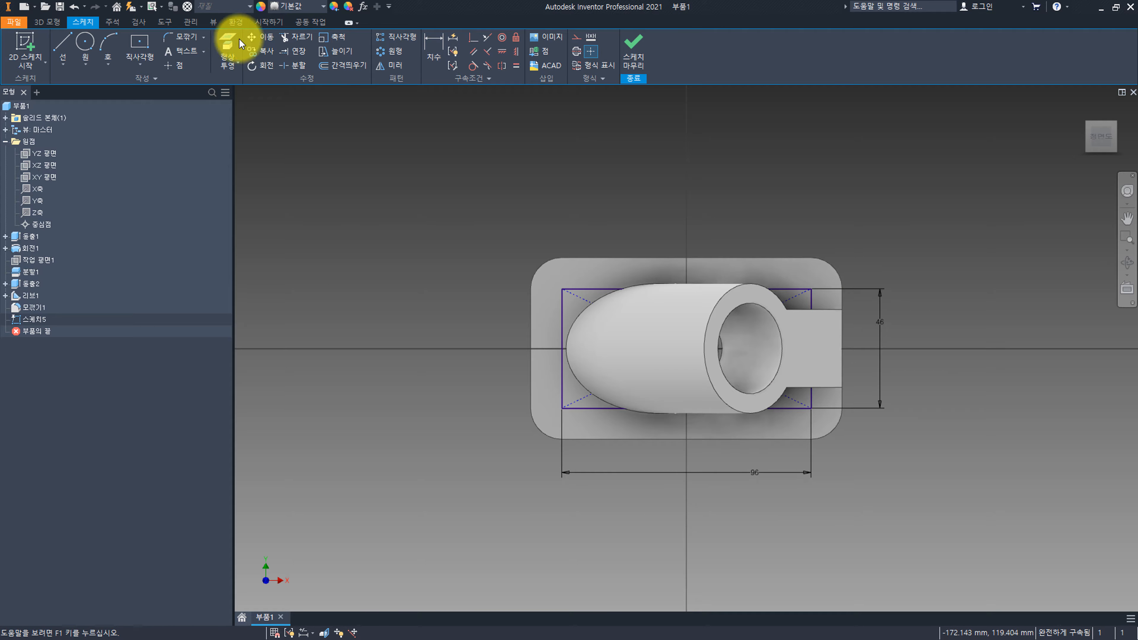
pyautogui.click(629, 44)
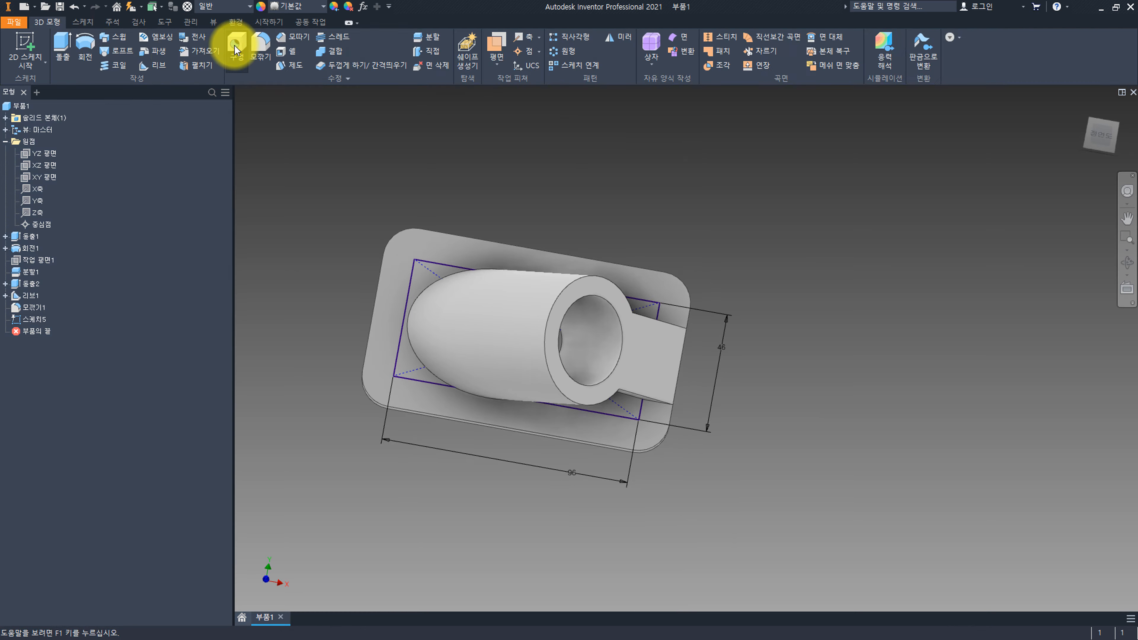
# Create 9 mm through-all simple holes at the rectangle's four corners on the base plate.
pyautogui.click(236, 44)
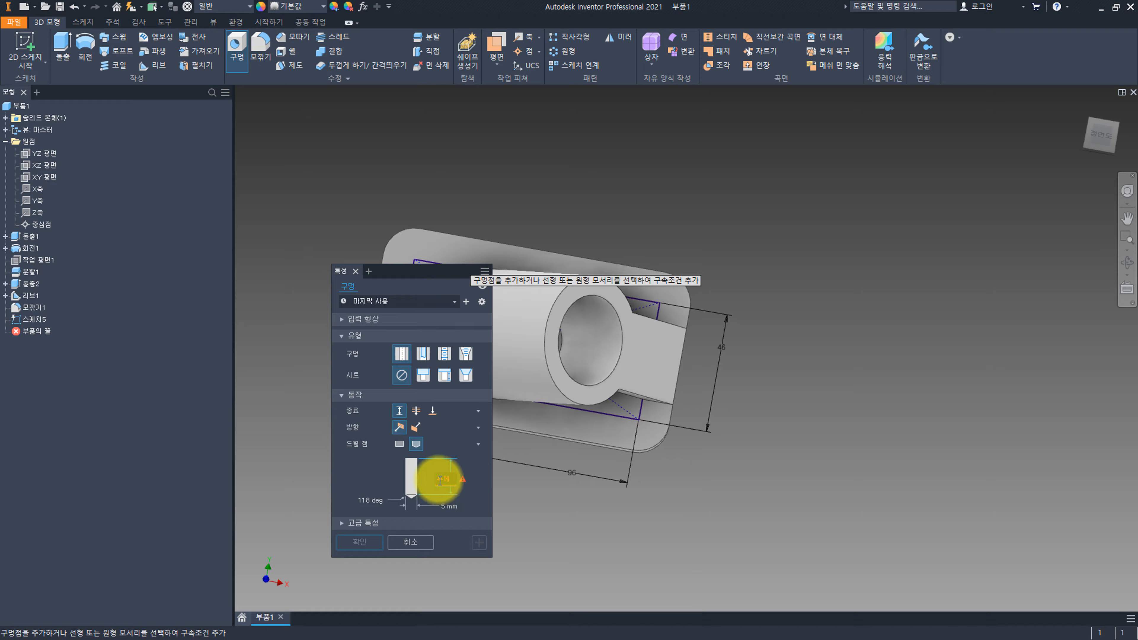
pyautogui.click(422, 411)
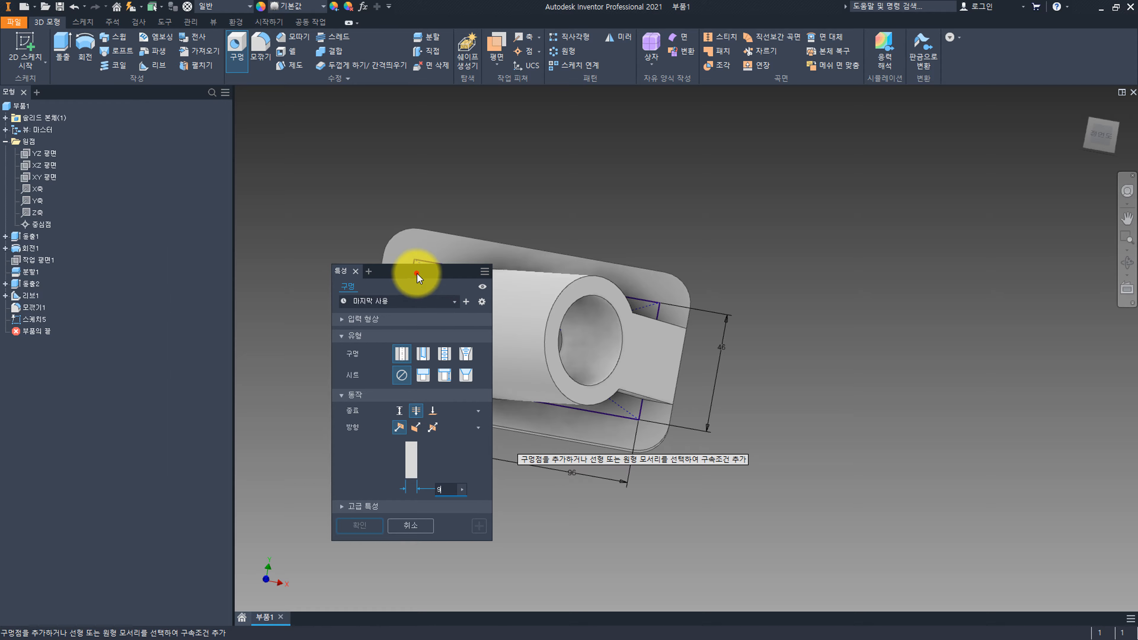
pyautogui.moveTo(417, 273); pyautogui.dragTo(394, 255)
pyautogui.moveTo(329, 93); pyautogui.dragTo(393, 177)
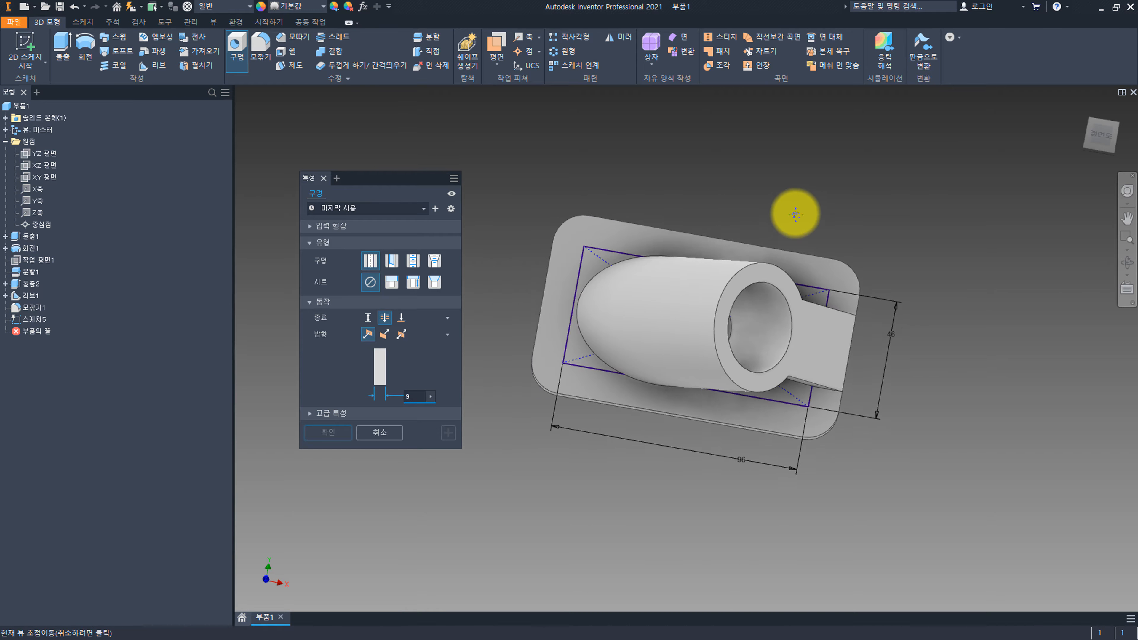
pyautogui.click(590, 246)
pyautogui.click(569, 365)
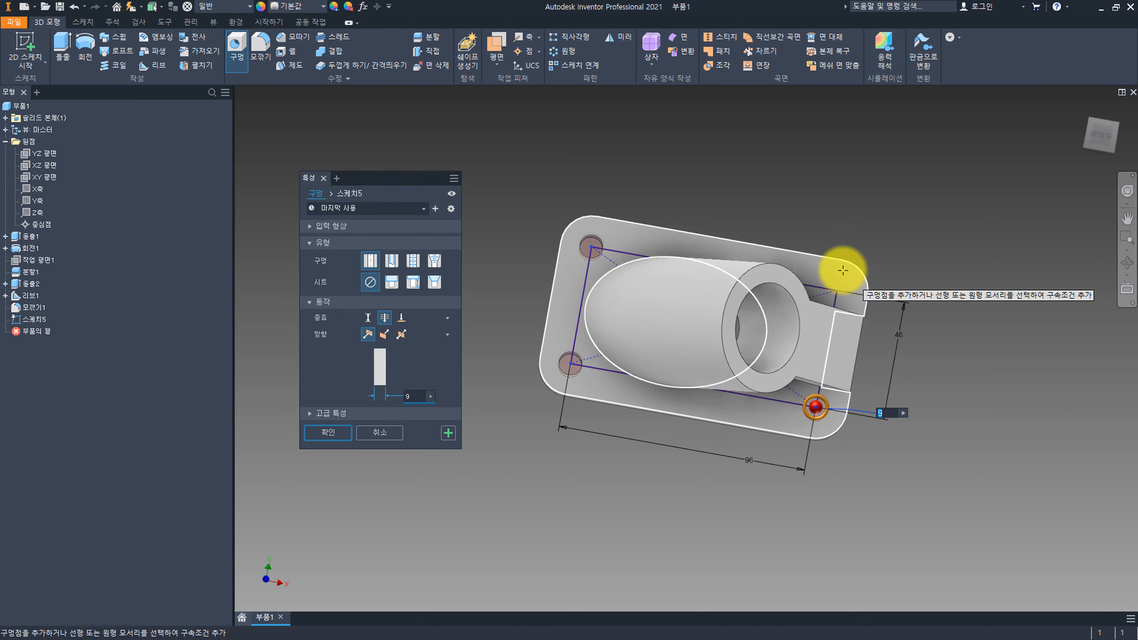
pyautogui.click(837, 291)
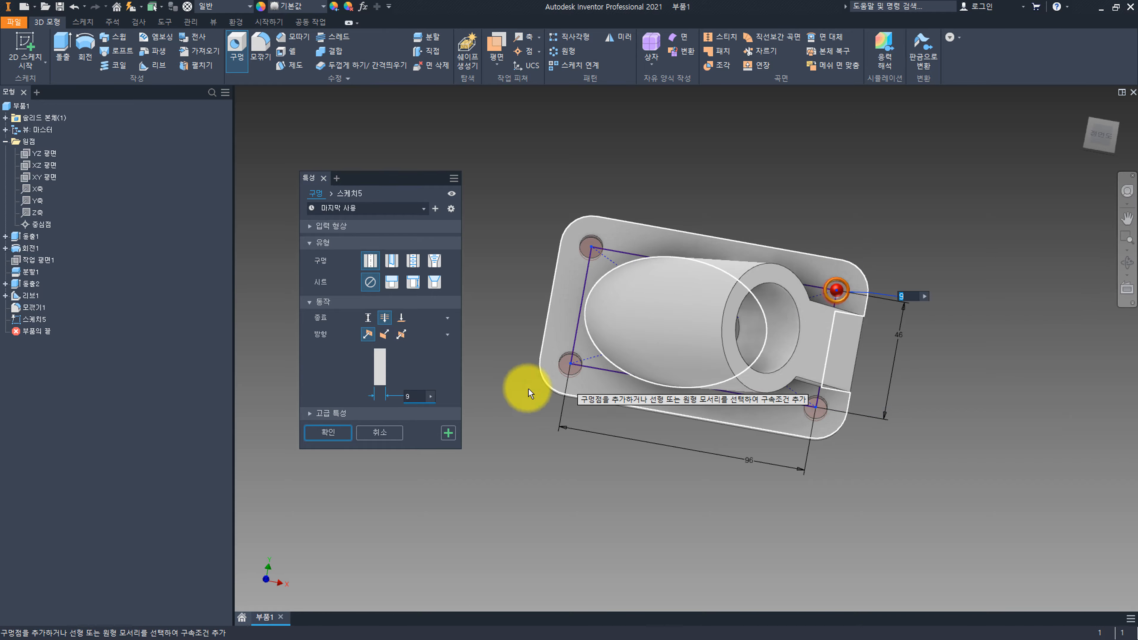
pyautogui.click(338, 430)
# Fillet the edge beneath the inclined boss, in the gap beside the rib.
pyautogui.keyDown('shift'); pyautogui.moveTo(615, 446); pyautogui.dragTo(687, 365, button='middle'); pyautogui.keyUp('shift')
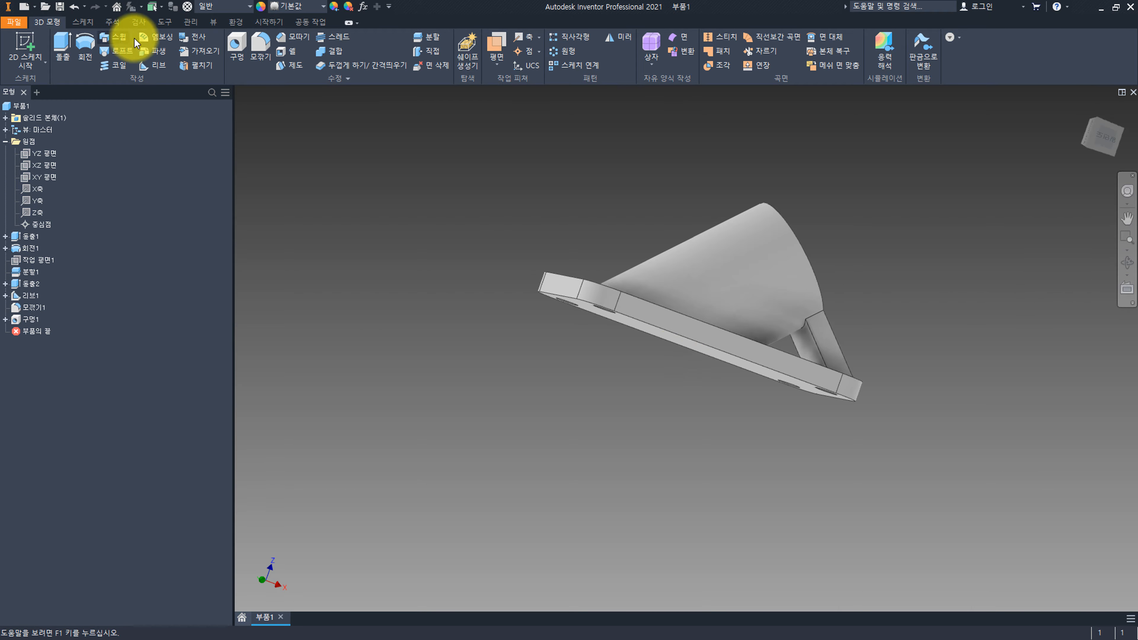
pyautogui.click(263, 40)
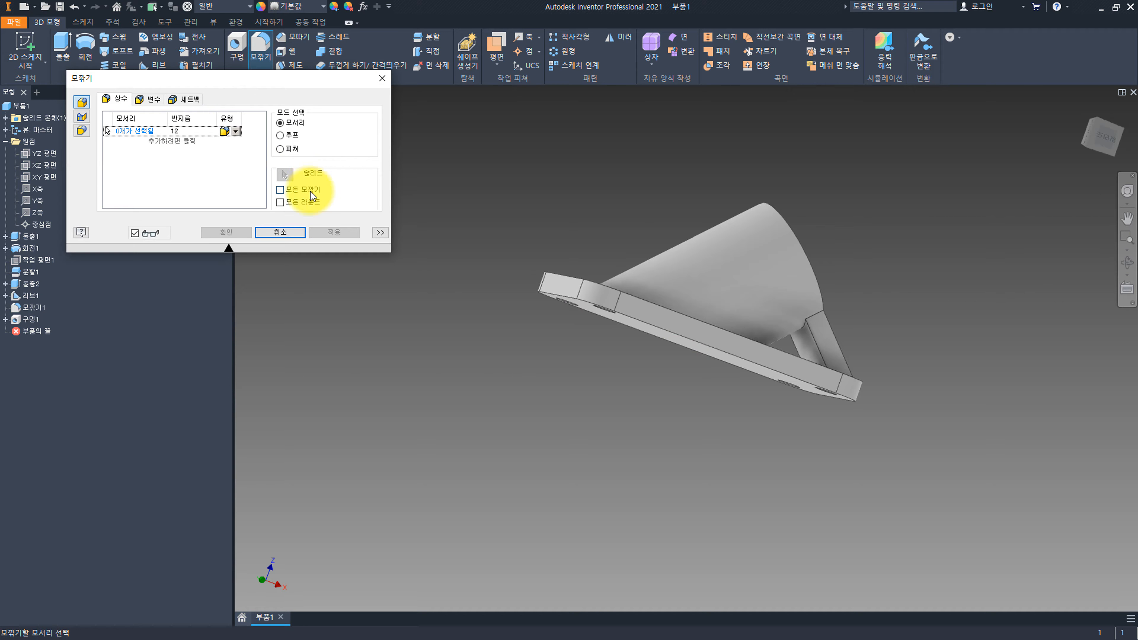
pyautogui.scroll(5, 698, 318)
pyautogui.click(735, 302)
pyautogui.click(226, 232)
pyautogui.keyDown('shift'); pyautogui.moveTo(368, 287); pyautogui.dragTo(412, 399, button='middle'); pyautogui.keyUp('shift')
pyautogui.scroll(-5, 589, 289)
pyautogui.scroll(4, 556, 410)
pyautogui.scroll(-2, 349, 427)
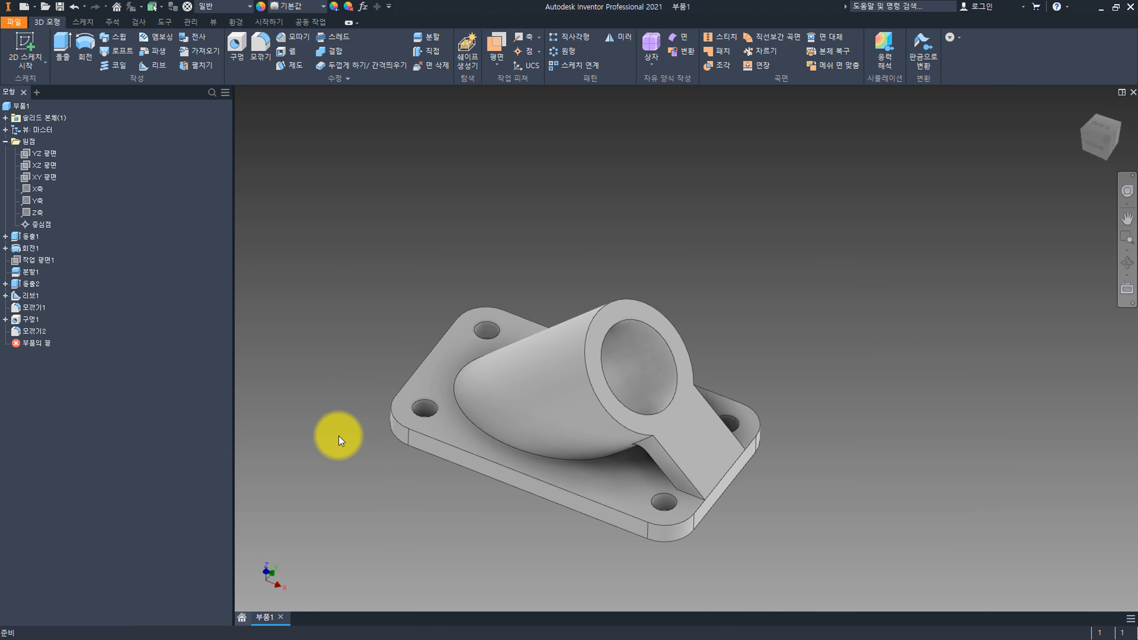